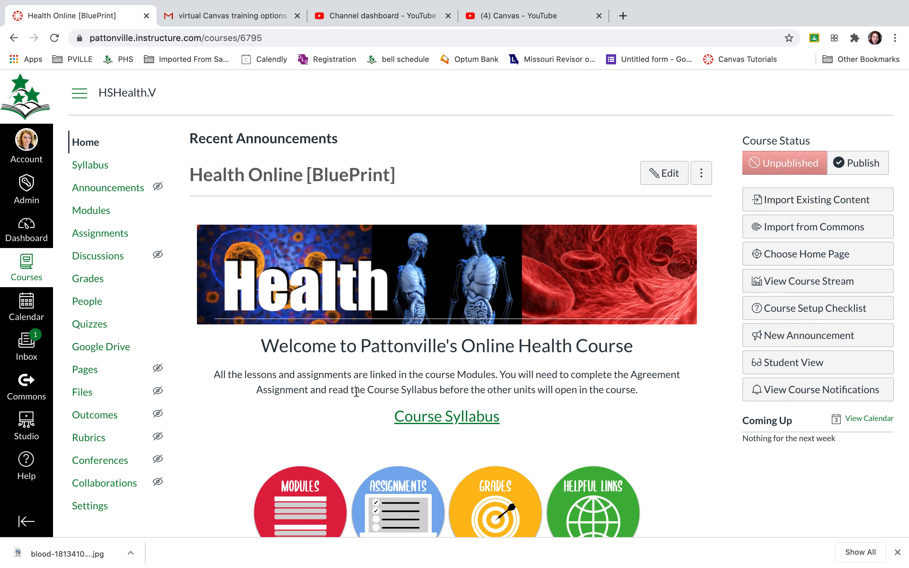
Open the course's Modules page at the Unit 1 Lifestyle and Wellness module.
click(99, 237)
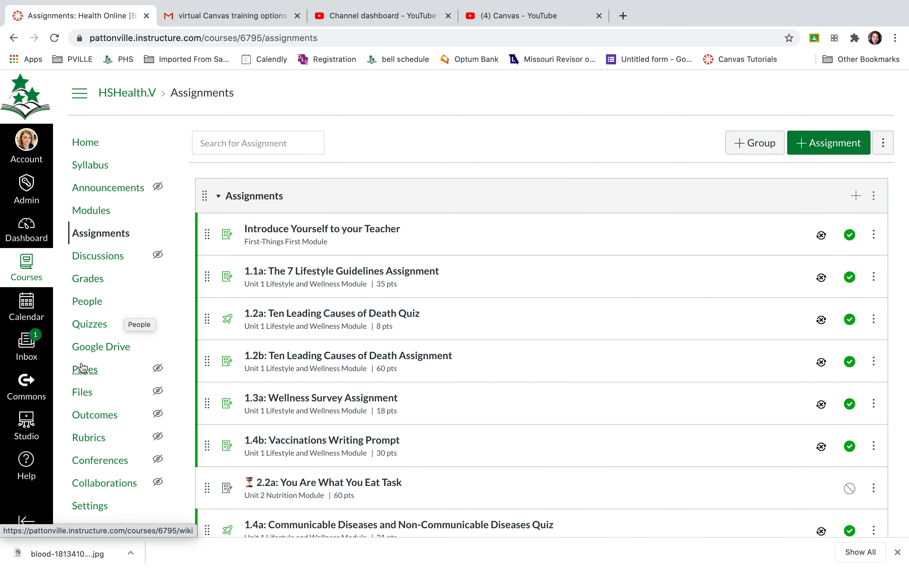
click(103, 213)
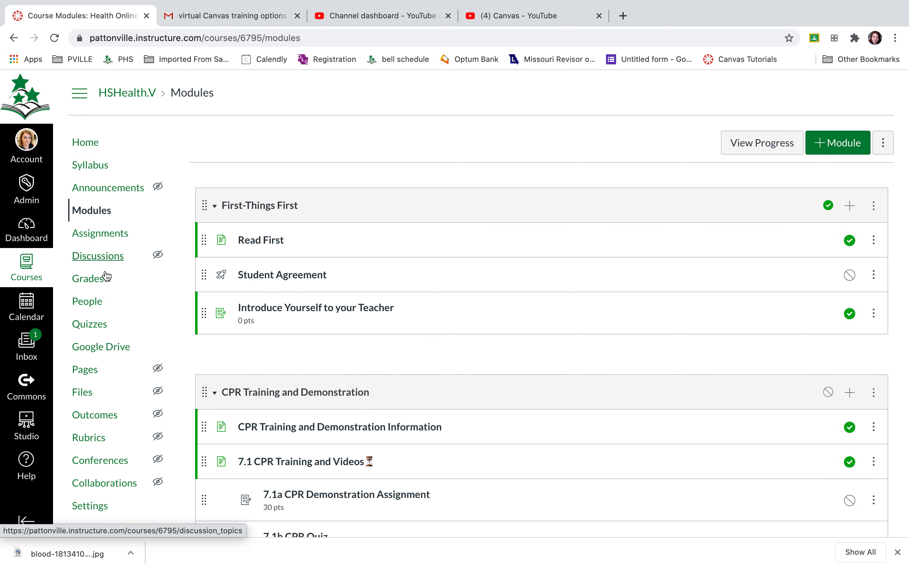
scroll(477, 404, down, 9)
scroll(475, 400, down, 2)
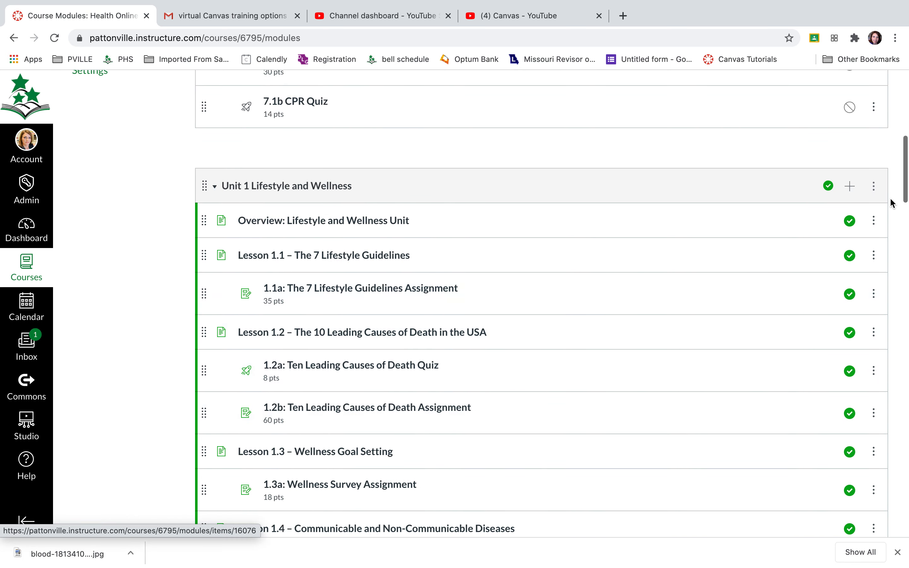
Add a new assignment named "Sample Assignment" to the Unit 1 Lifestyle and Wellness module, without indentation.
click(851, 188)
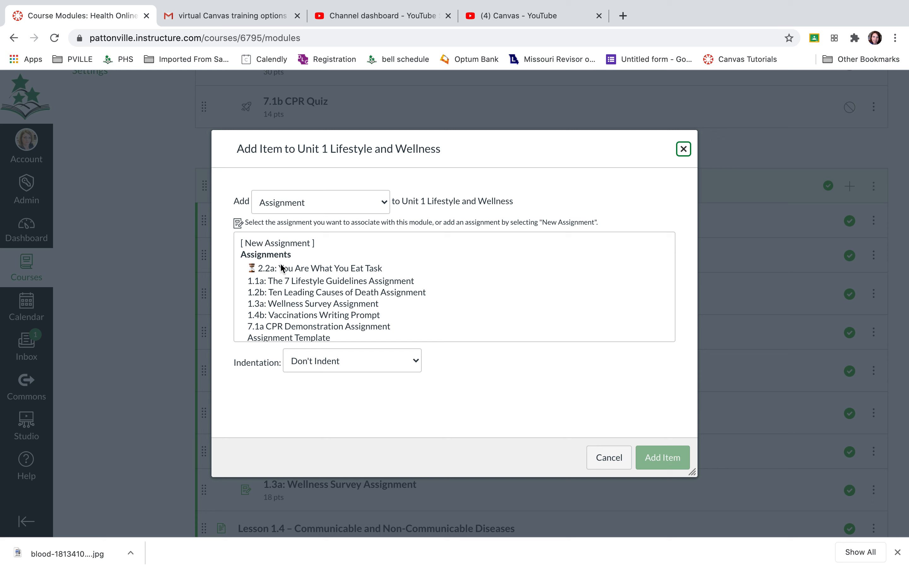
scroll(280, 263, down, 3)
scroll(281, 263, up, 2)
scroll(281, 266, up, 1)
click(298, 244)
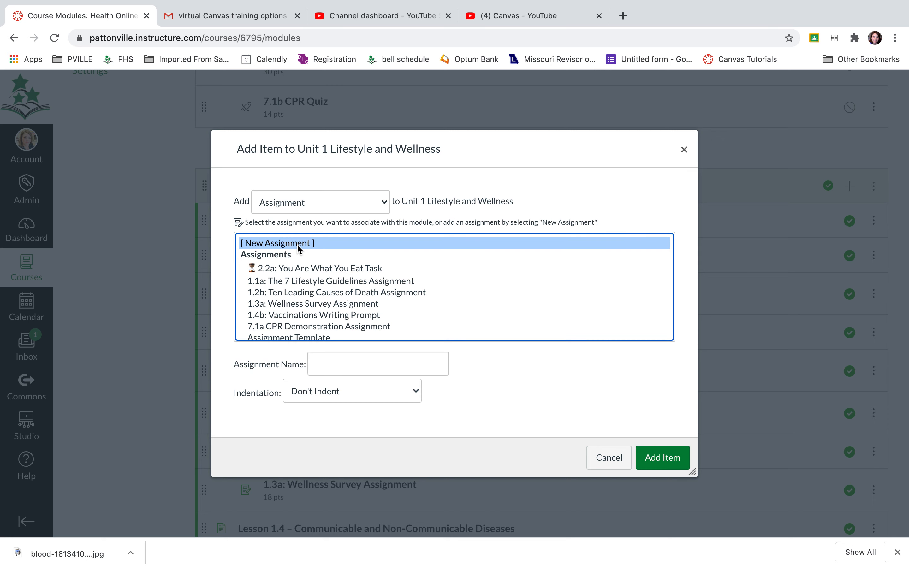
click(350, 363)
text(Sample A)
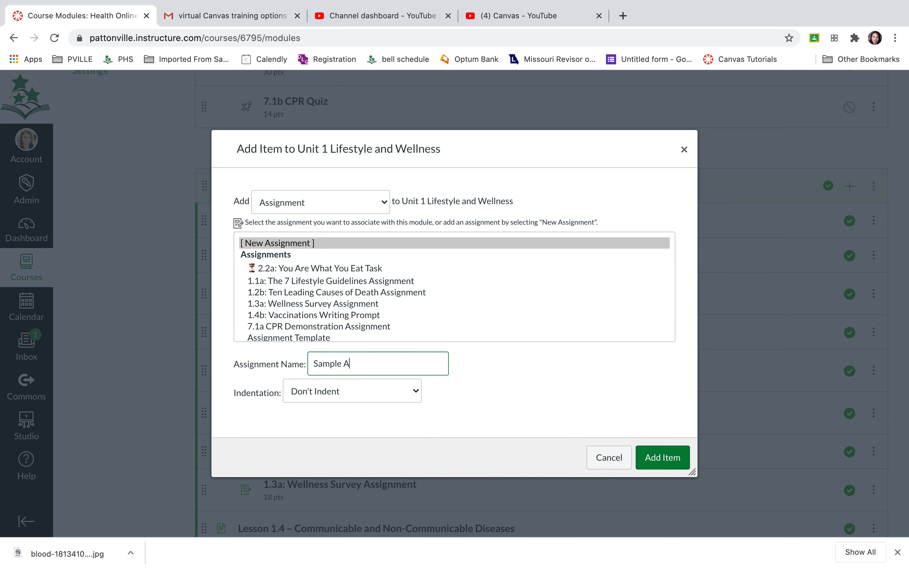
text(Ssign)
text(signment)
click(664, 465)
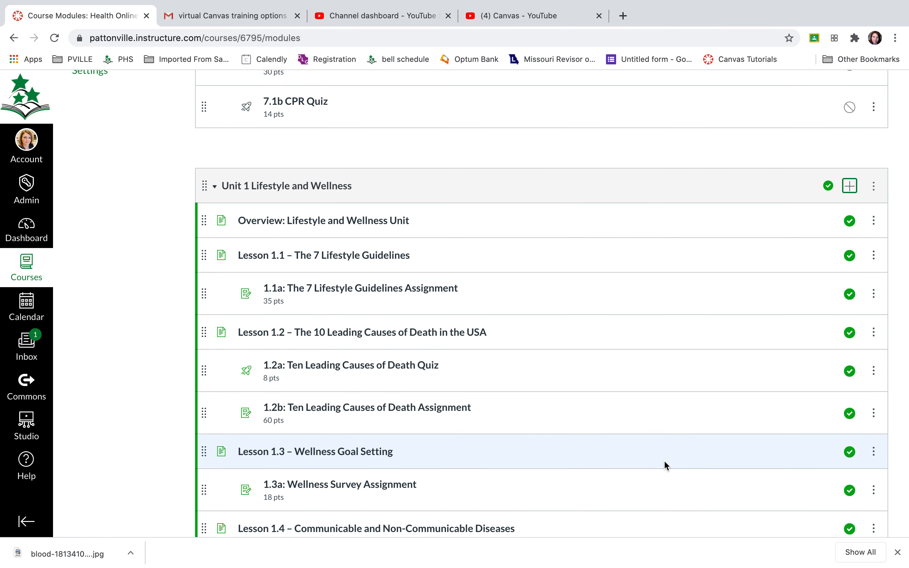
Open Sample Assignment in the Unit 1 module for editing.
scroll(664, 461, down, 8)
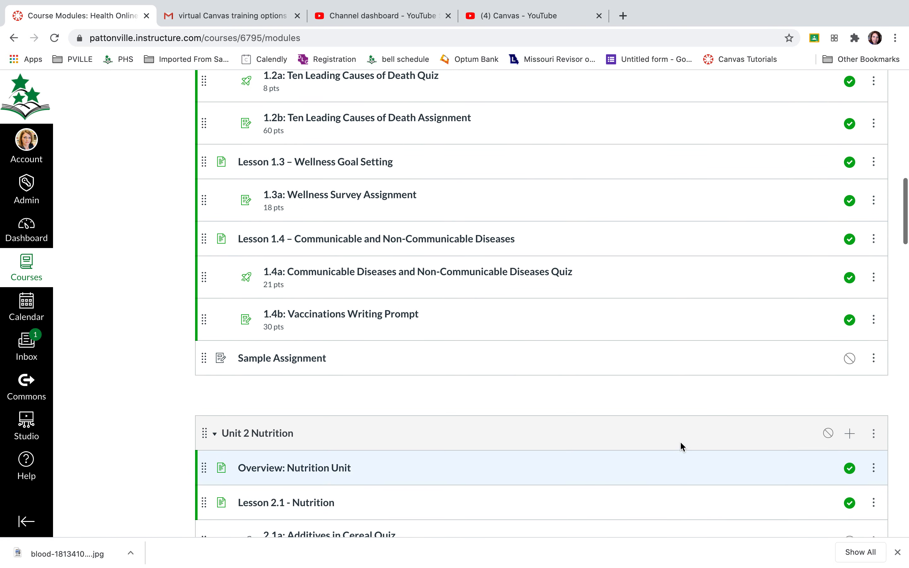
click(259, 362)
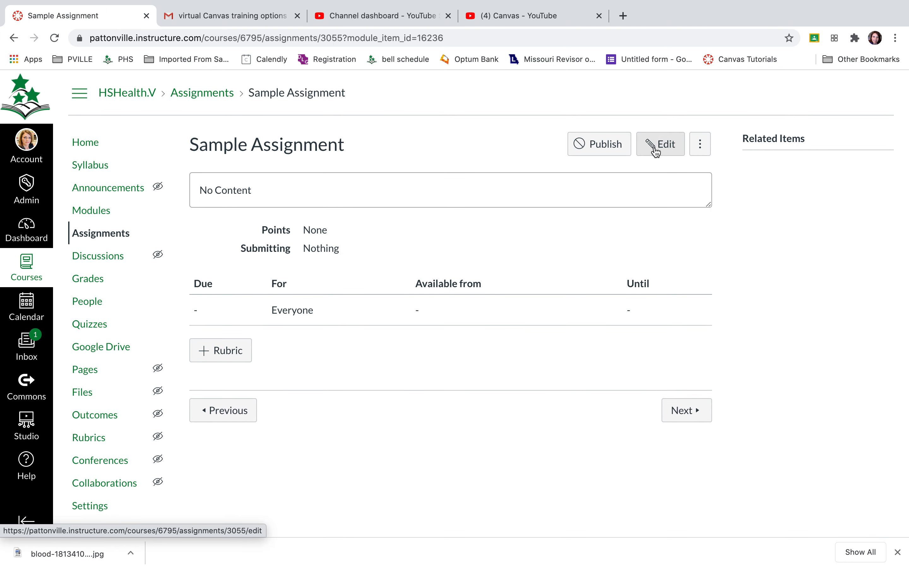
click(656, 151)
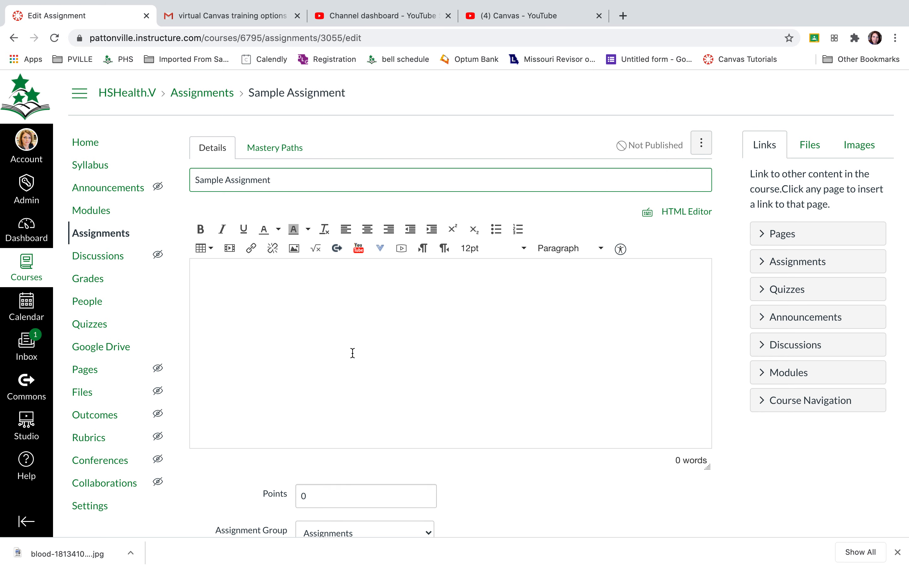
View the Google Apps file picker from the assignment's description editor, and close it without embedding or linking a file.
click(211, 288)
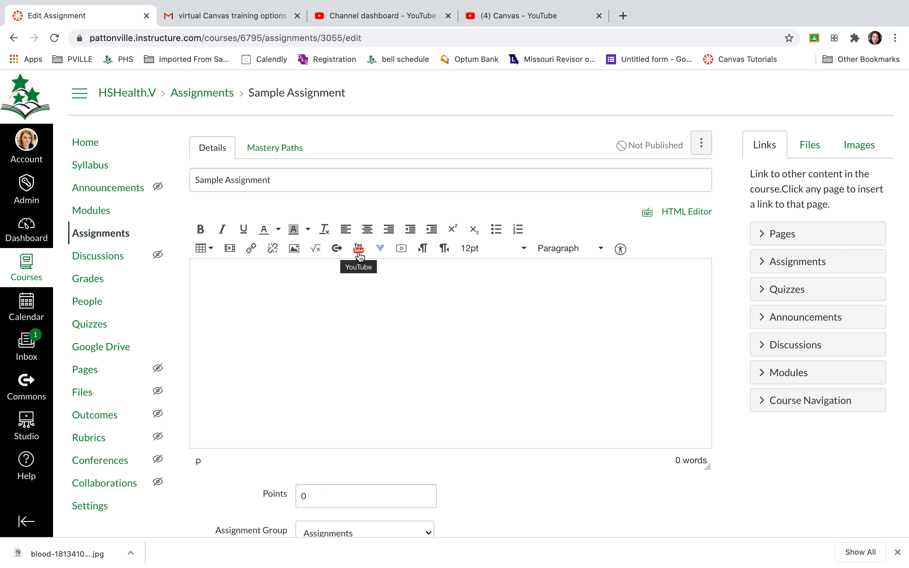
click(386, 251)
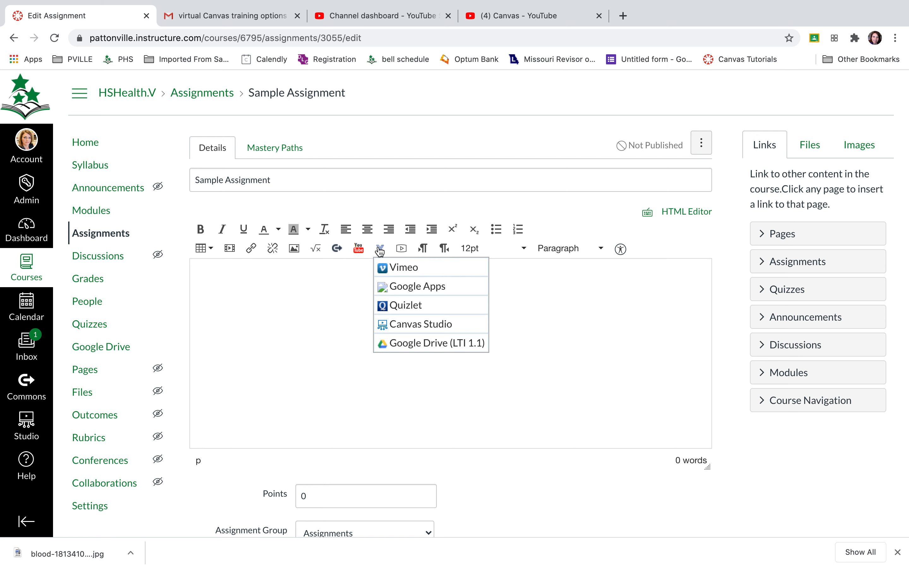
click(430, 287)
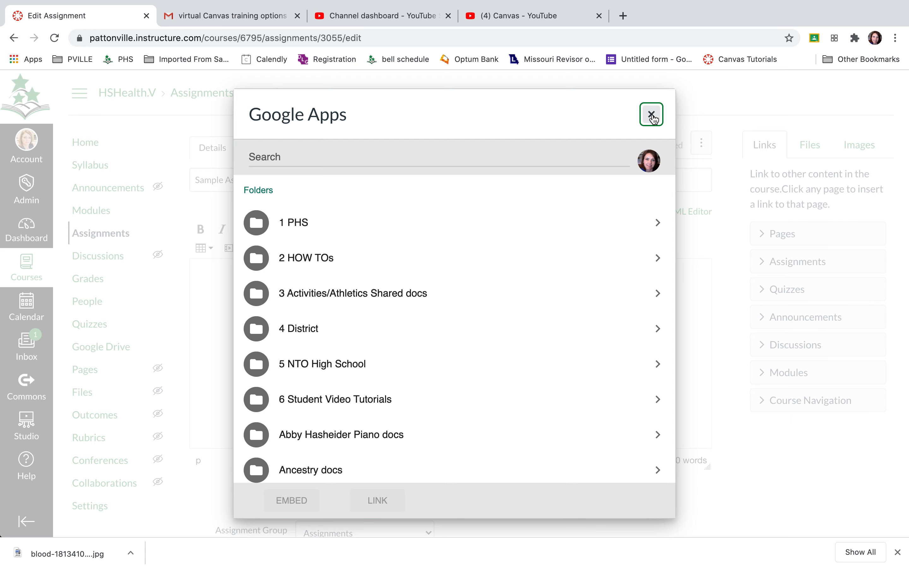
click(652, 117)
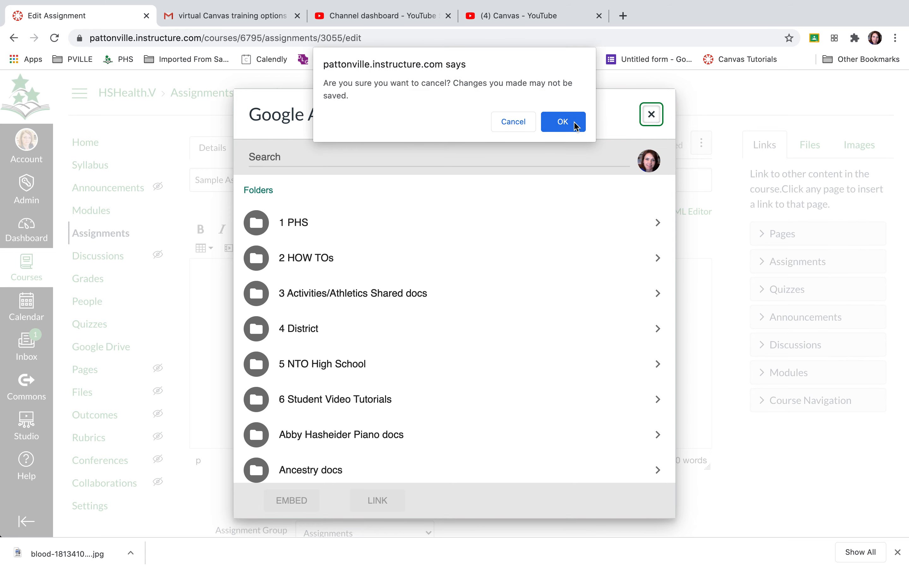
click(575, 125)
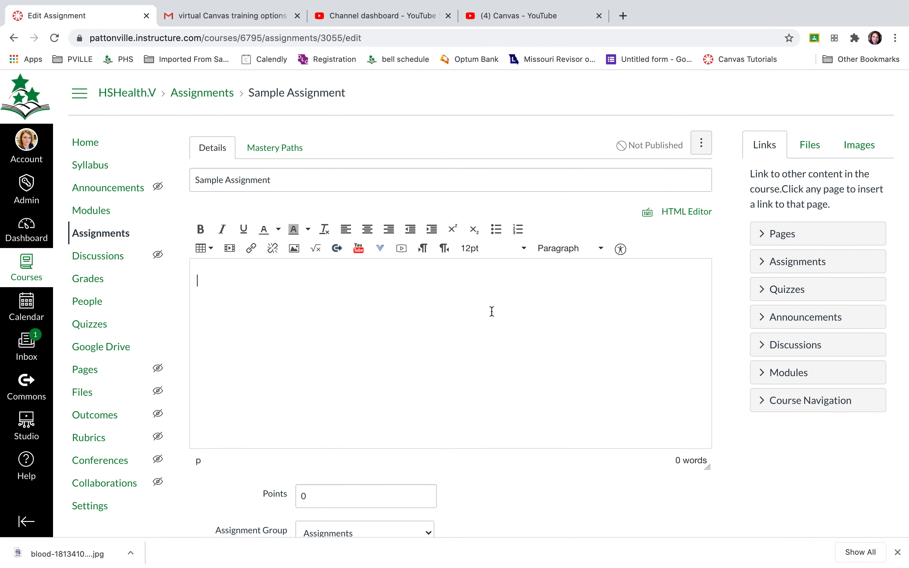
Set the assignment's submission type to Online and allow Text Entry.
scroll(492, 312, down, 5)
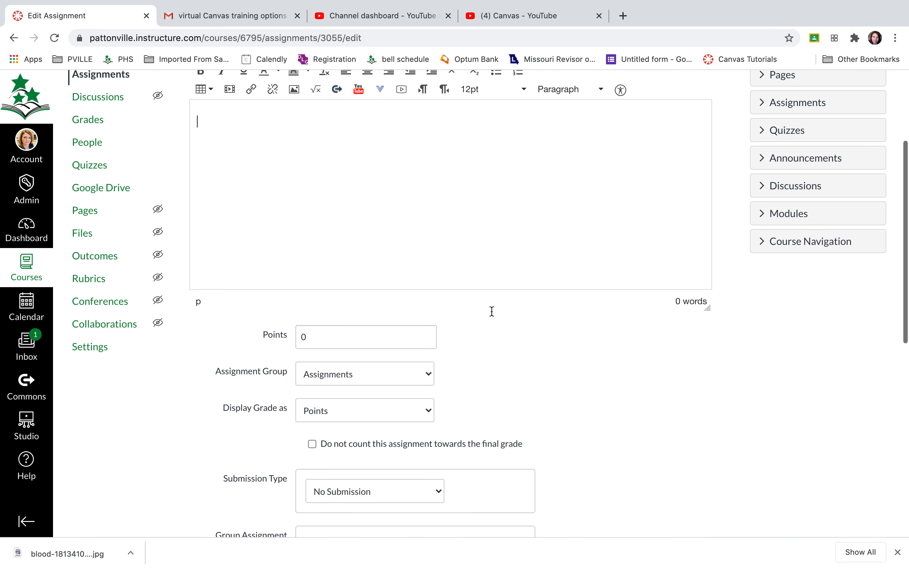
scroll(414, 183, down, 4)
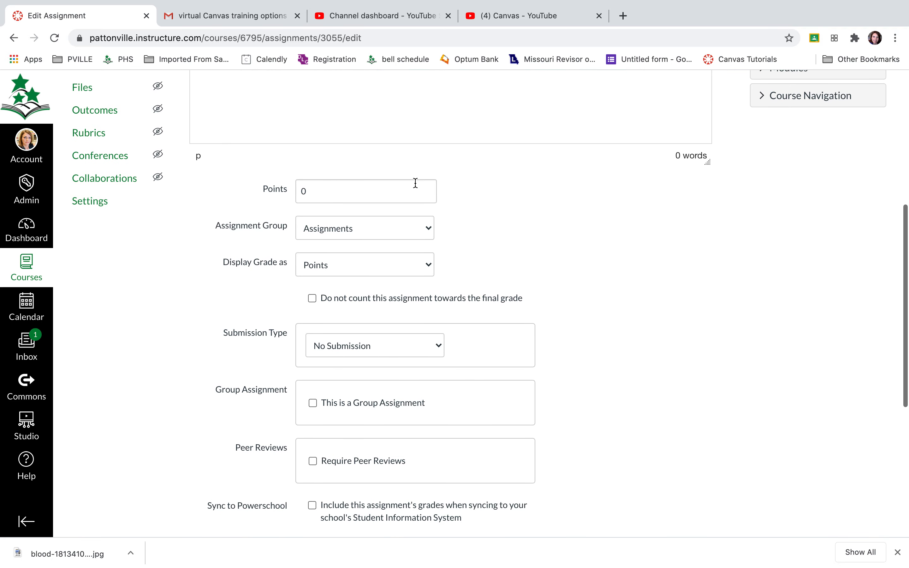
click(354, 188)
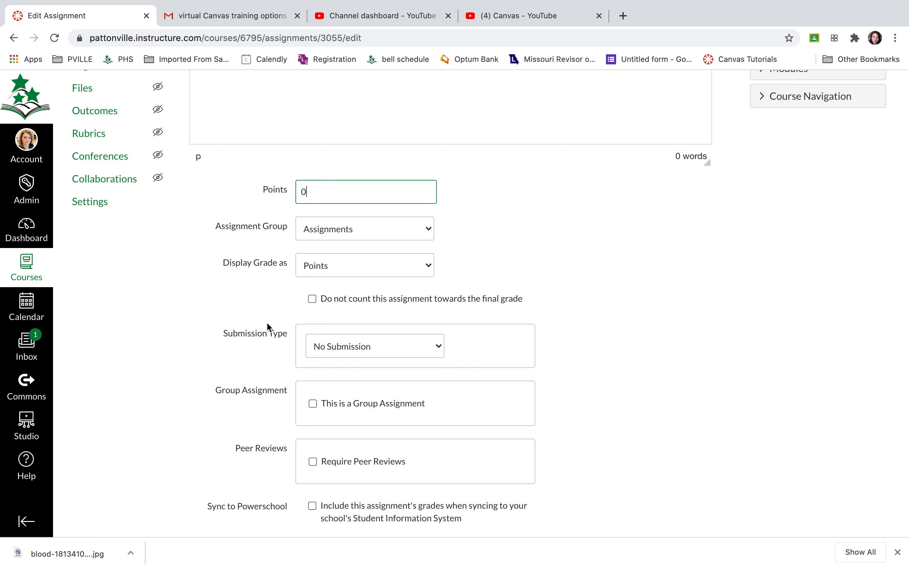
scroll(266, 321, down, 2)
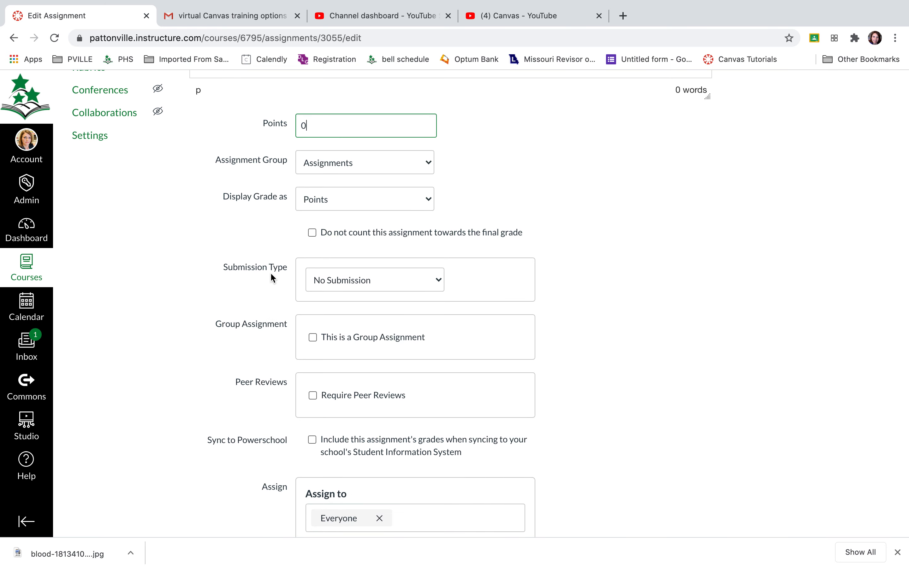
click(371, 281)
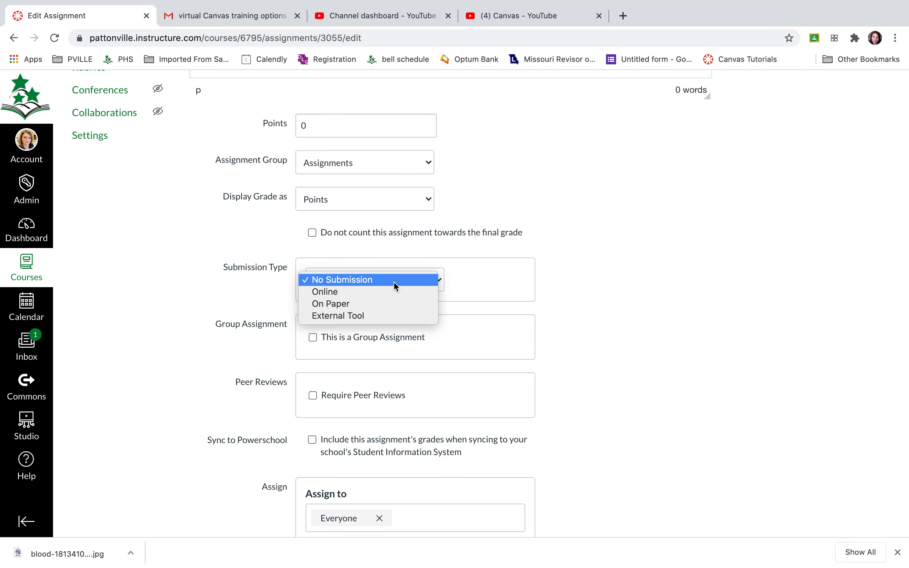
click(662, 276)
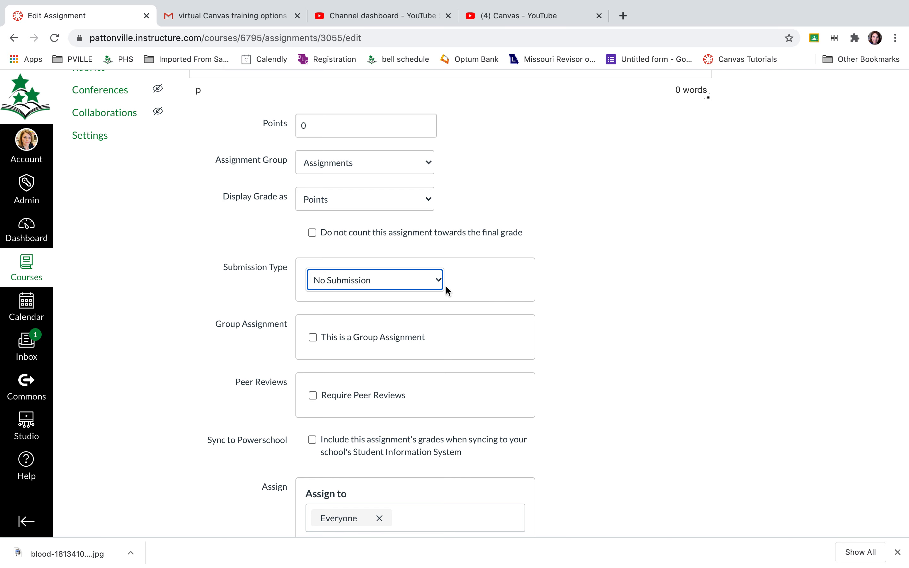
click(438, 281)
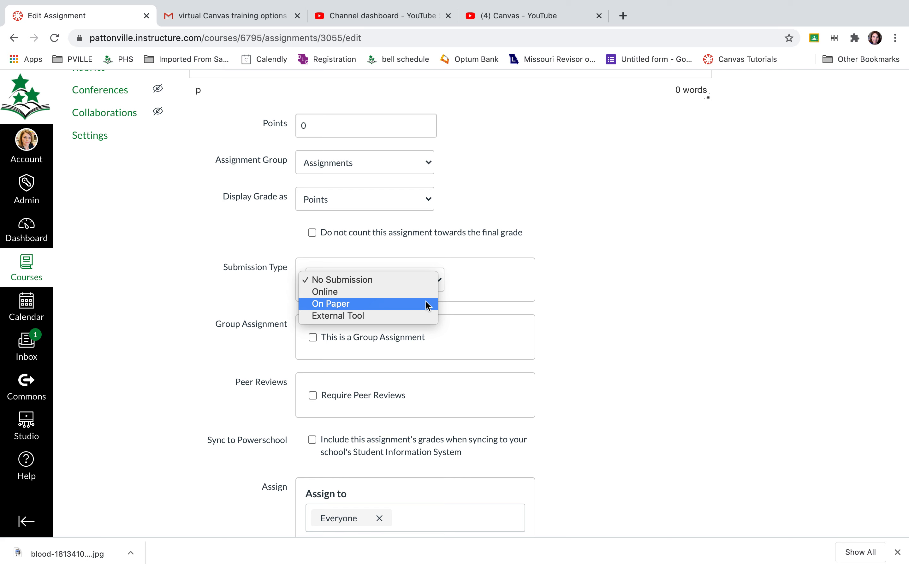
click(371, 292)
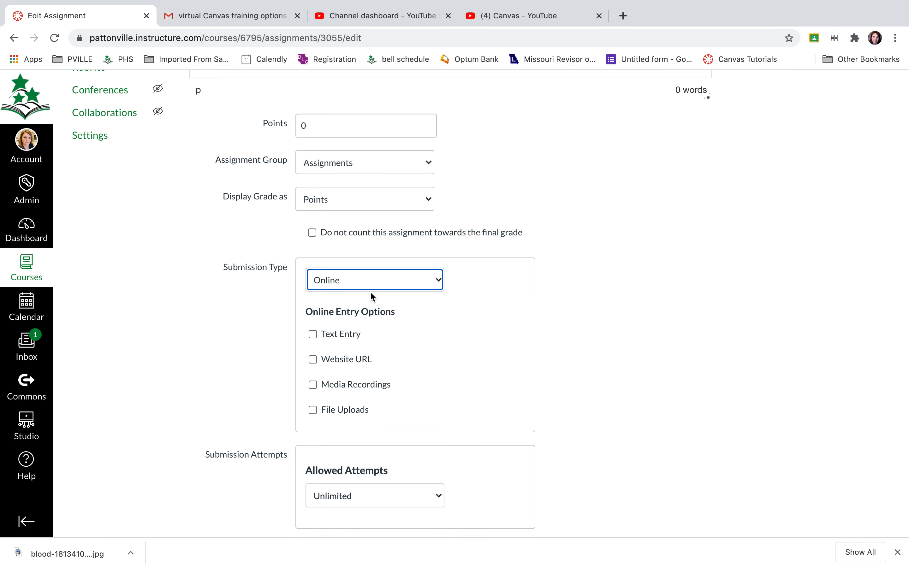
click(314, 337)
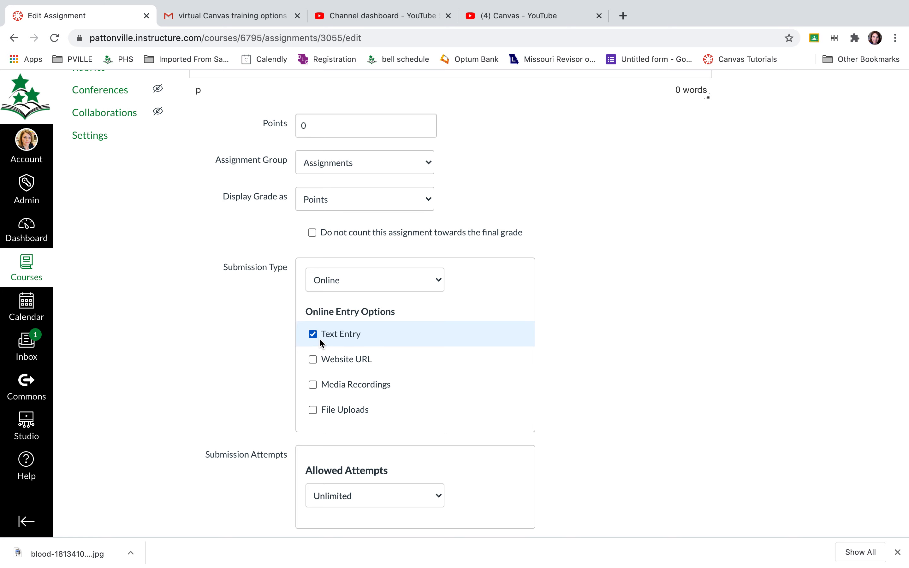
View the media recording and upload dialog from the description editor, and close it without recording.
scroll(320, 343, up, 8)
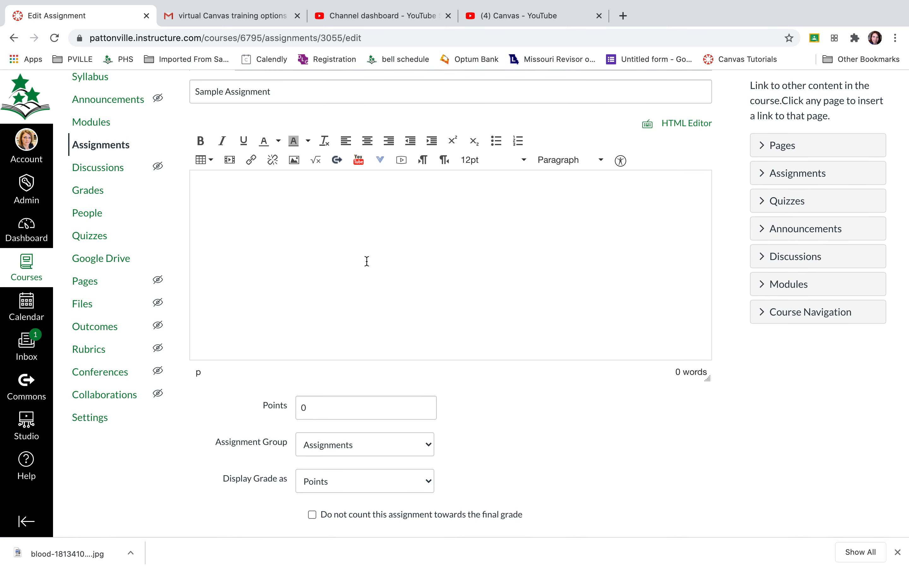
click(439, 246)
click(402, 162)
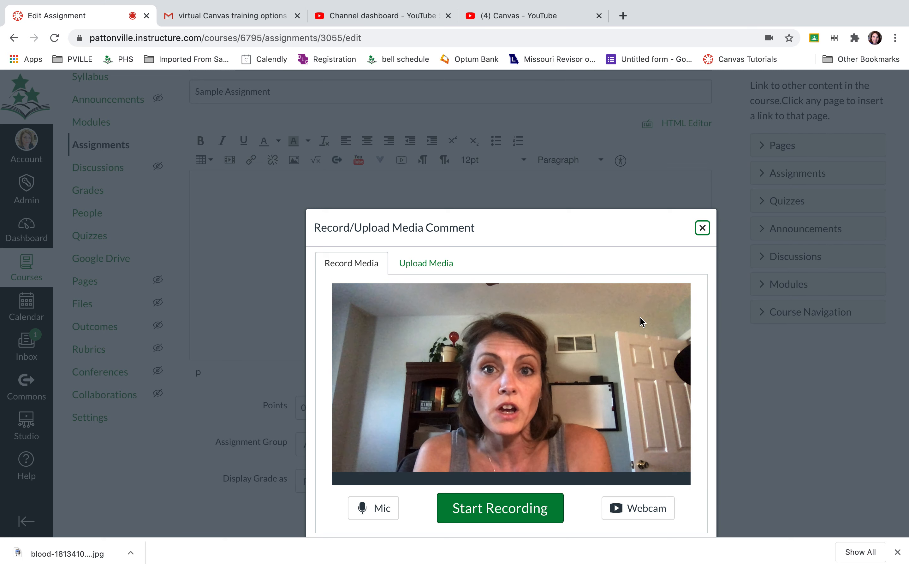
click(703, 228)
Replace Text Entry with File Uploads in the online entry options.
scroll(377, 337, down, 7)
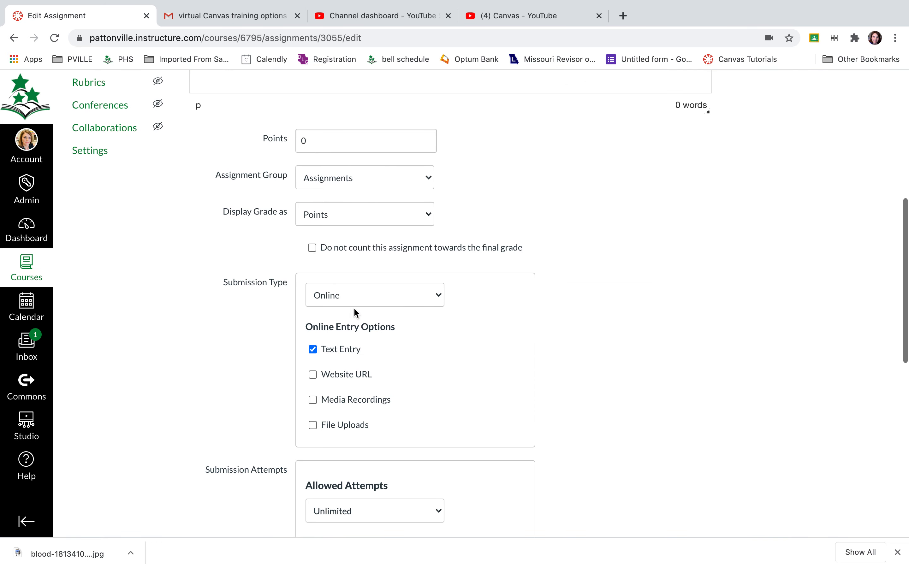
click(313, 350)
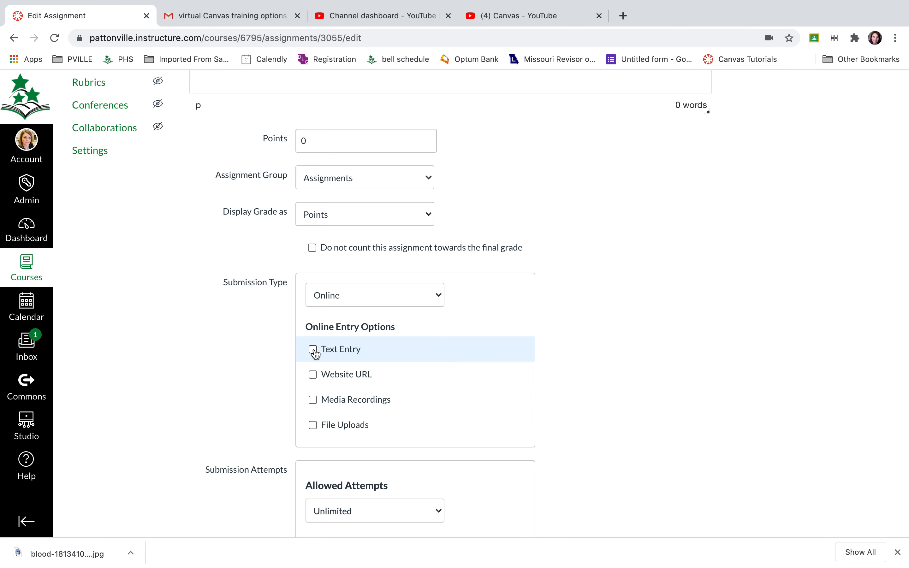
scroll(314, 353, down, 2)
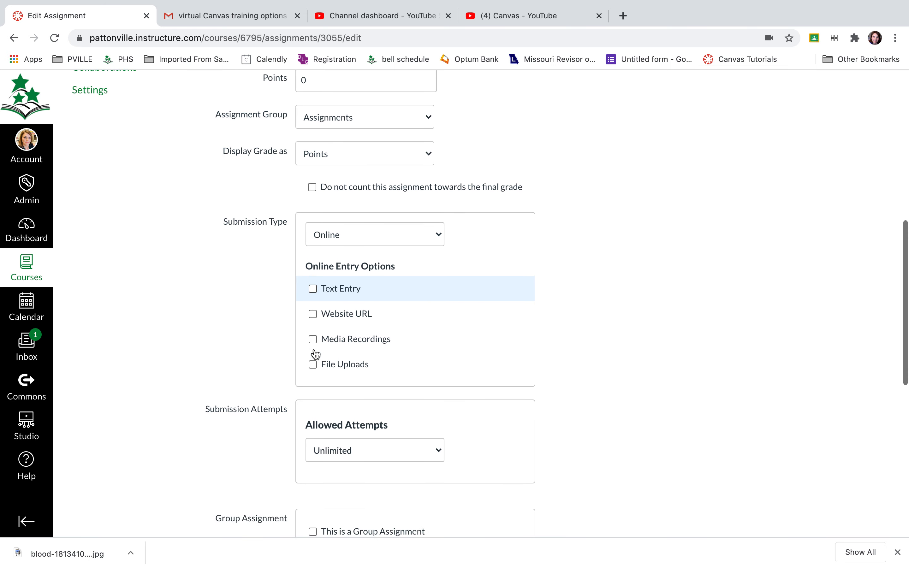
click(312, 365)
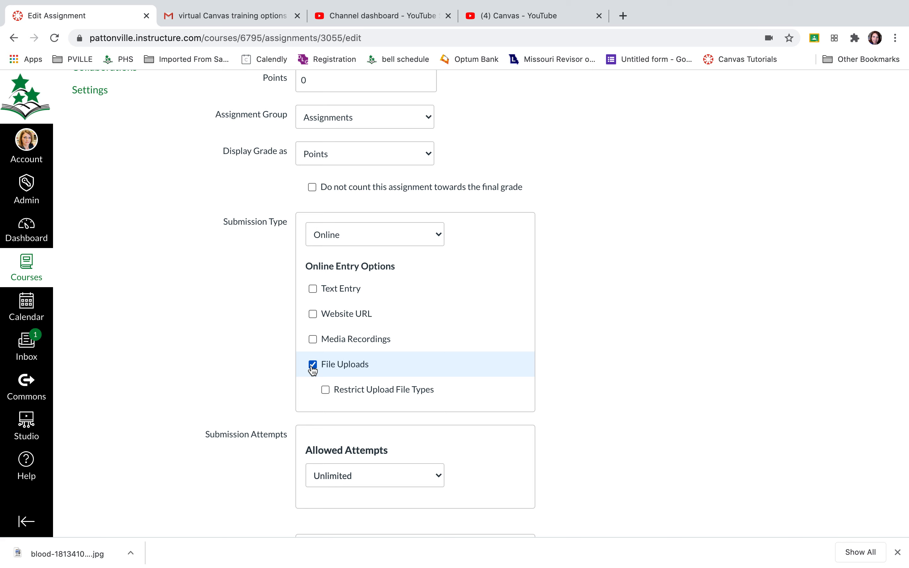
Try allowing Text Entry, Website URL and Media Recordings alongside File Uploads, and clear those three options again.
click(313, 289)
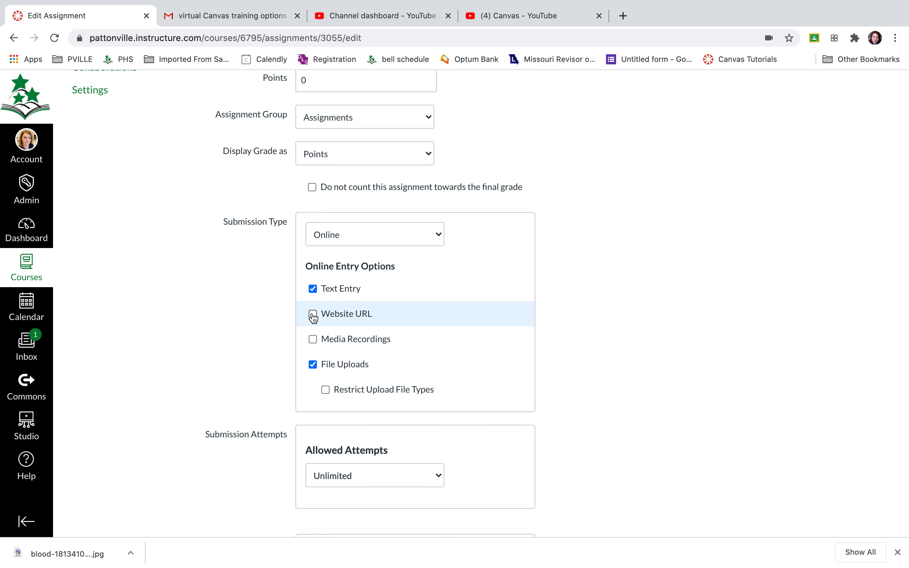
click(312, 314)
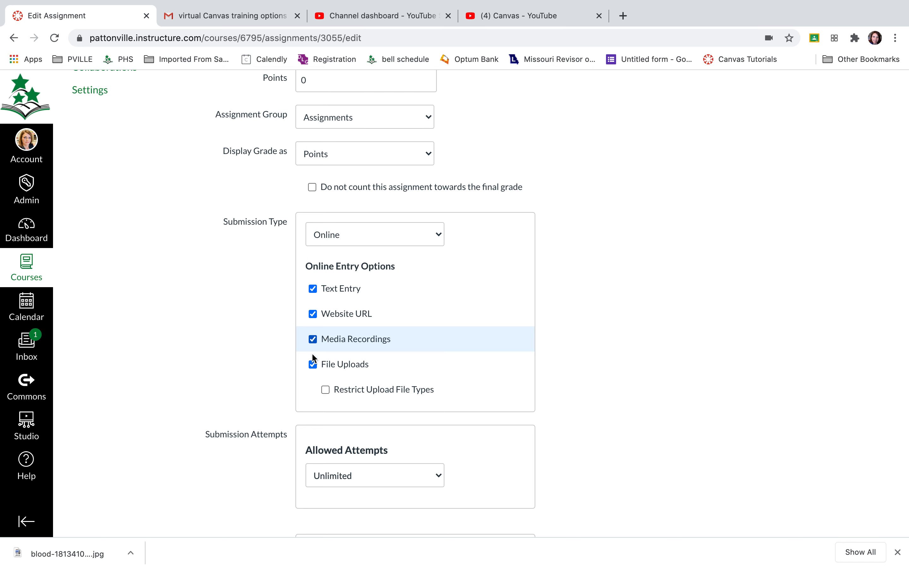
click(312, 340)
click(312, 314)
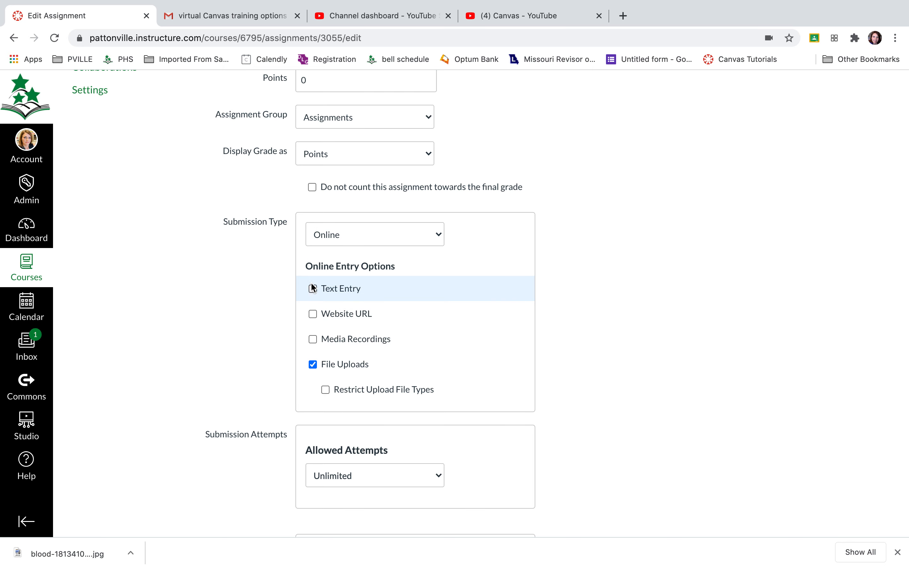
Switch the submission type to External Tool, look through the list of available external tools, and close it without selecting one.
click(400, 229)
click(398, 255)
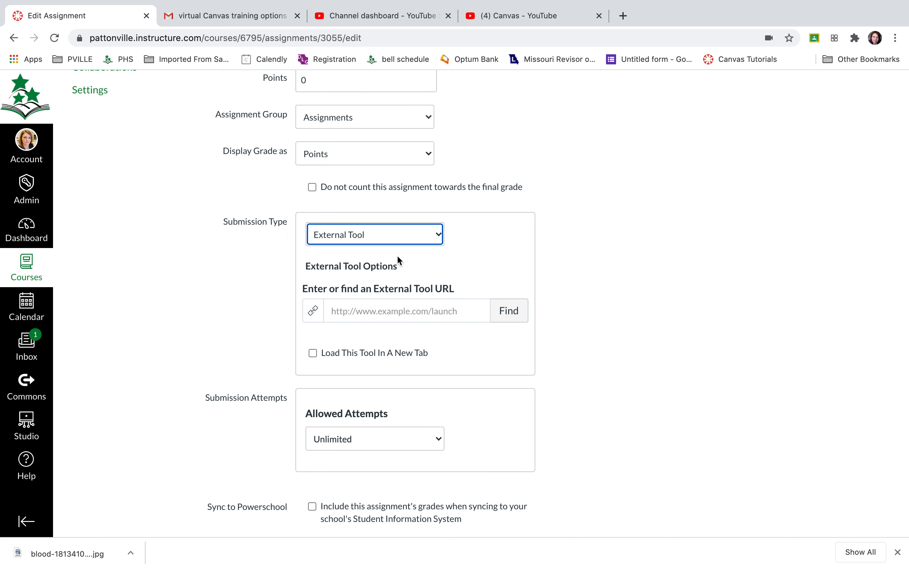
click(506, 314)
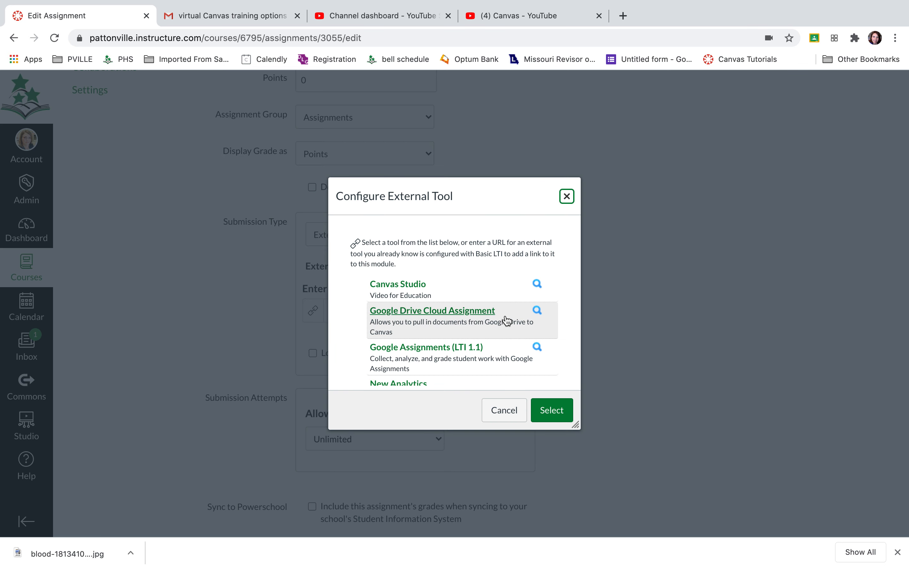
scroll(450, 324, down, 2)
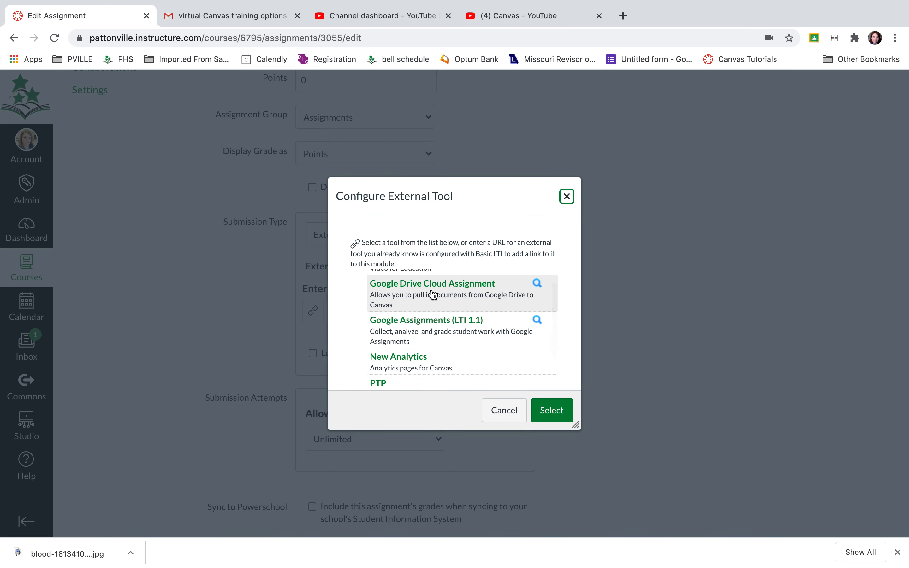
scroll(433, 296, down, 2)
scroll(436, 304, down, 1)
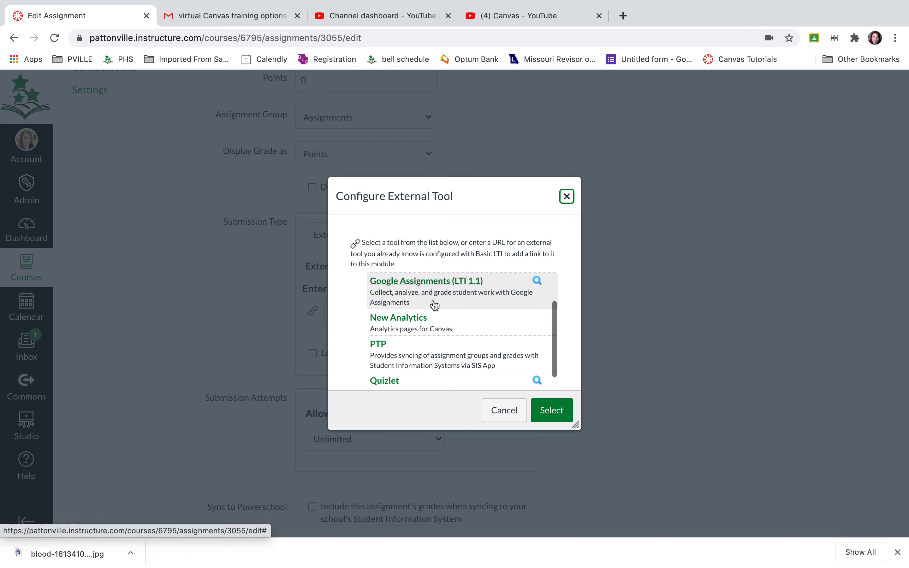
scroll(461, 291, up, 2)
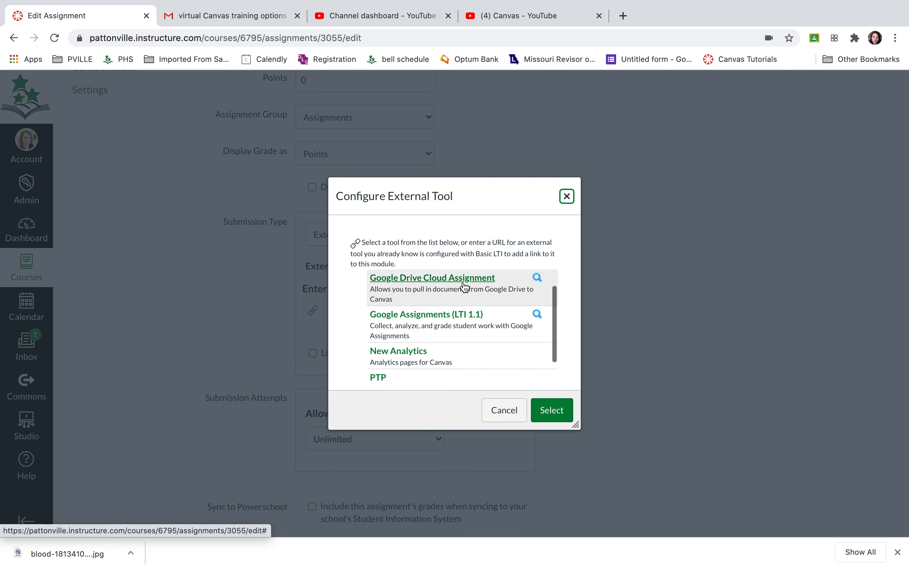
scroll(452, 325, down, 4)
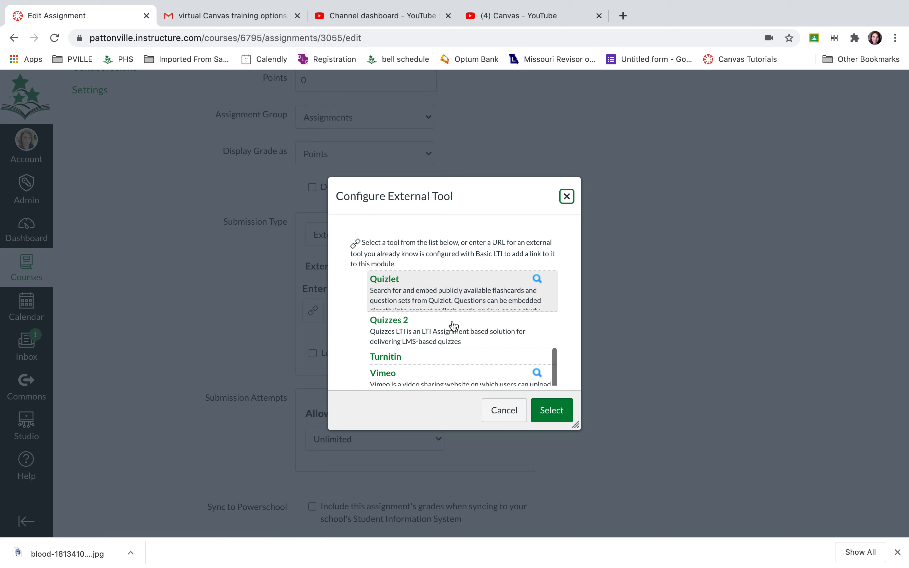
scroll(446, 310, down, 5)
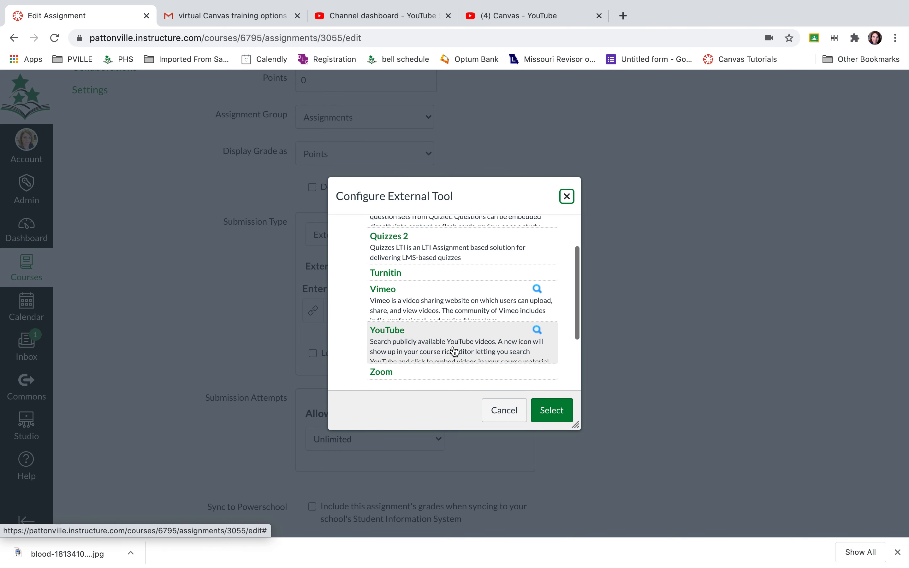
click(504, 411)
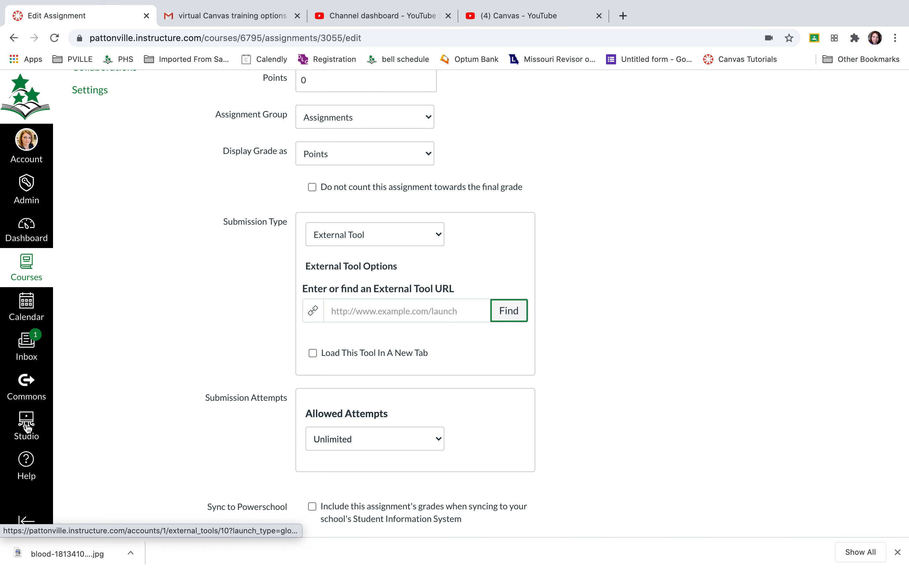
Look through the external tool list again without choosing a tool, and set the submission type back to Online.
click(508, 317)
scroll(379, 290, down, 2)
scroll(380, 289, up, 10)
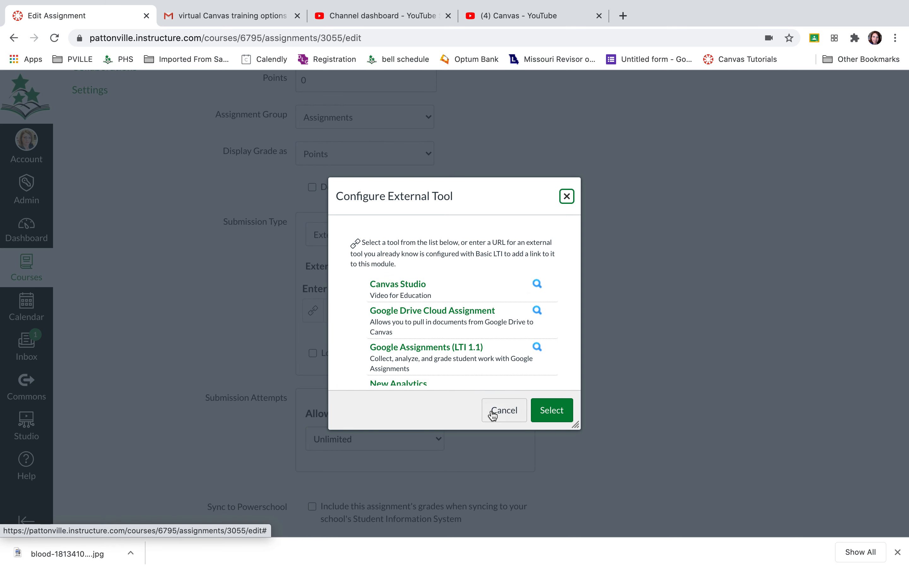
click(503, 410)
click(361, 234)
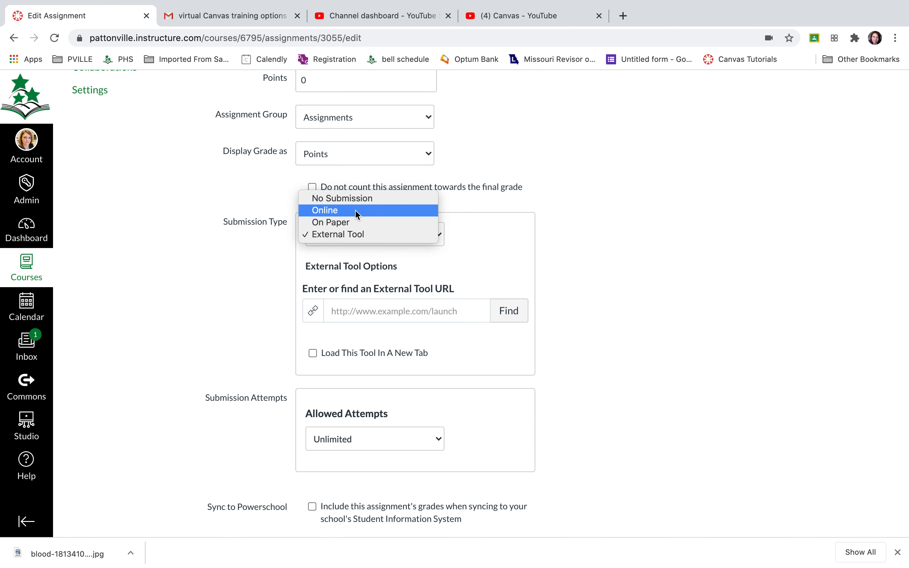
click(358, 210)
Change the assignment's allowed submission attempts to Limited, with 1 attempt.
scroll(426, 318, down, 3)
scroll(425, 315, down, 5)
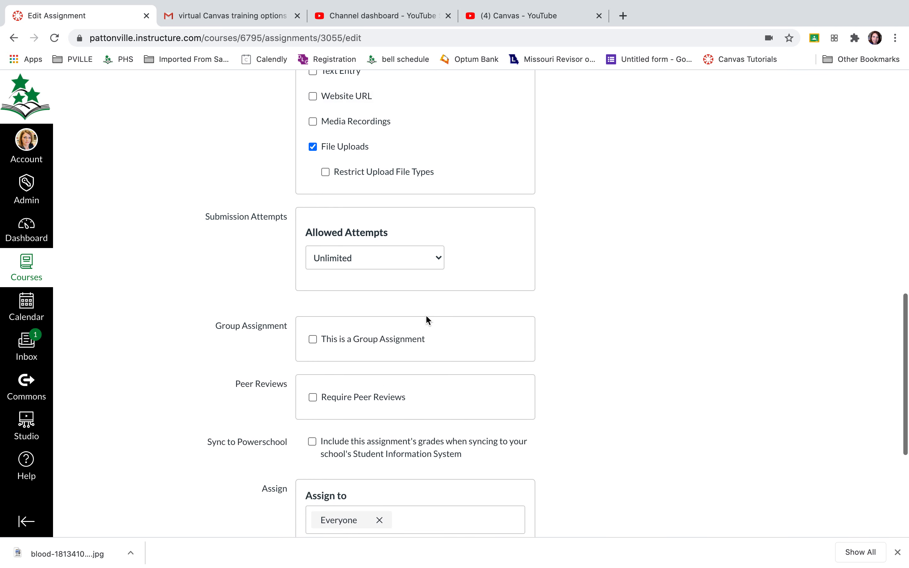
click(419, 260)
click(419, 269)
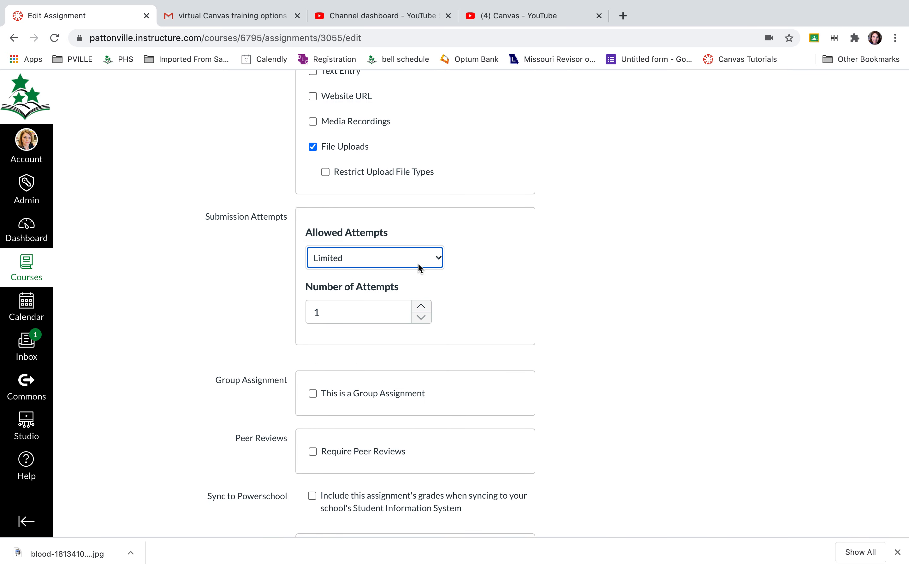
Check who the assignment can be assigned to, keep it assigned to Everyone, and save and publish it.
scroll(418, 265, down, 4)
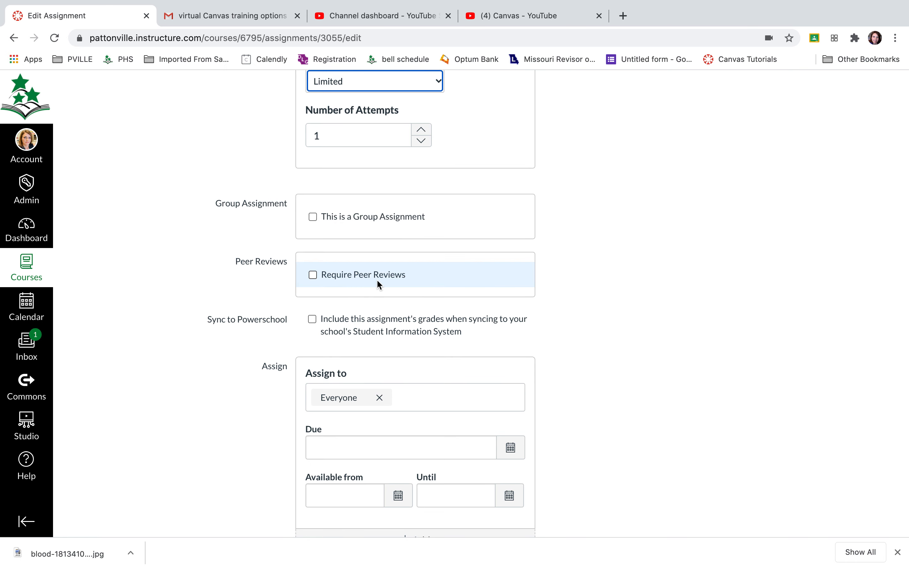
scroll(377, 281, down, 3)
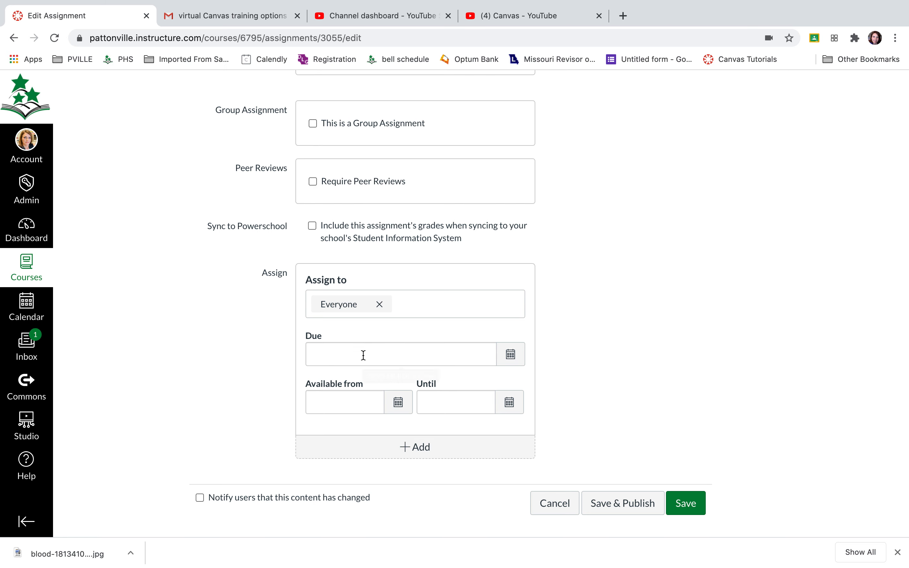
scroll(364, 357, down, 1)
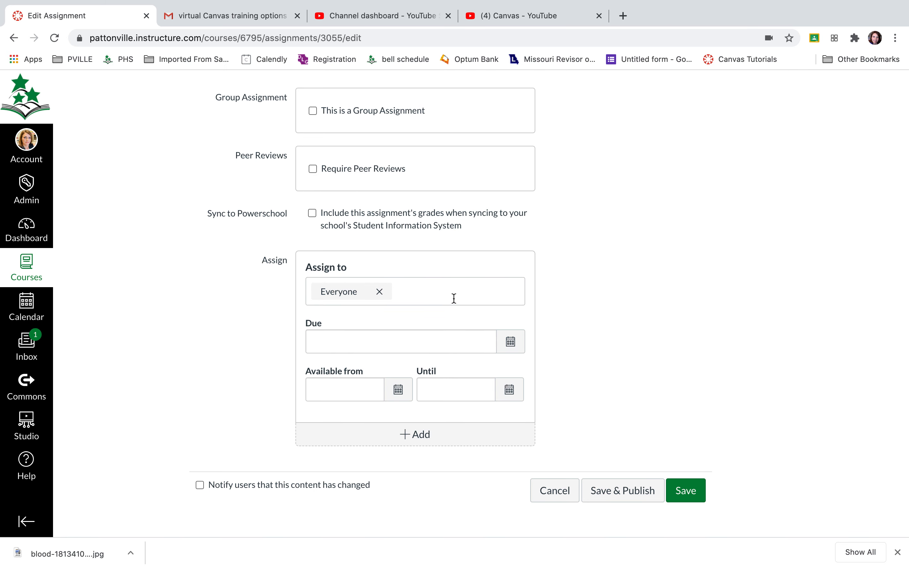
click(413, 292)
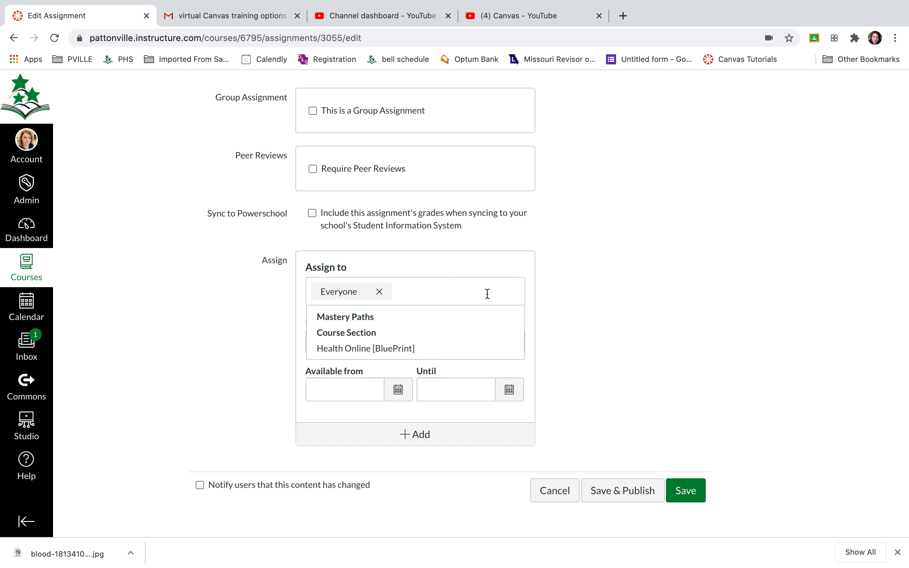
click(598, 308)
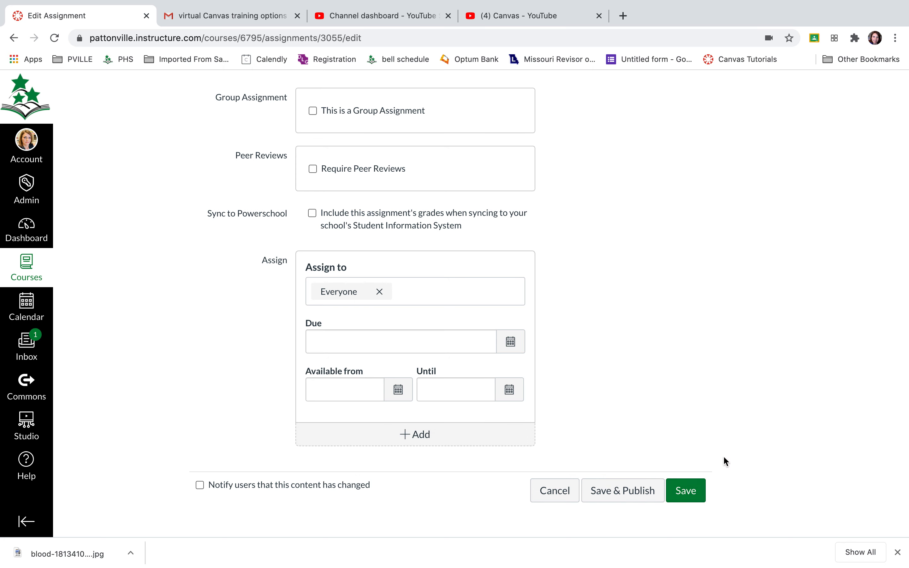
click(646, 500)
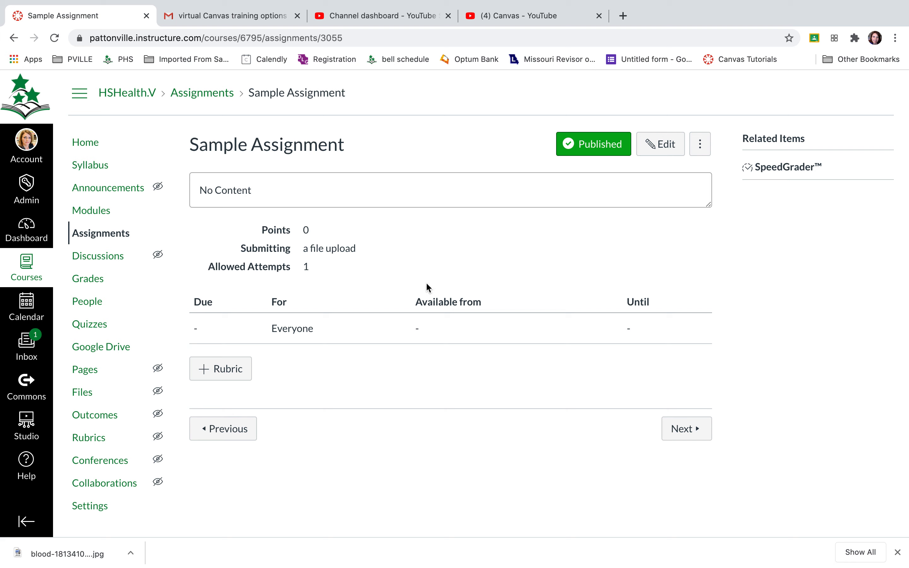
Open the 7.1a CPR Demonstration Assignment from the course modules and examine its instructions and submission details.
click(101, 211)
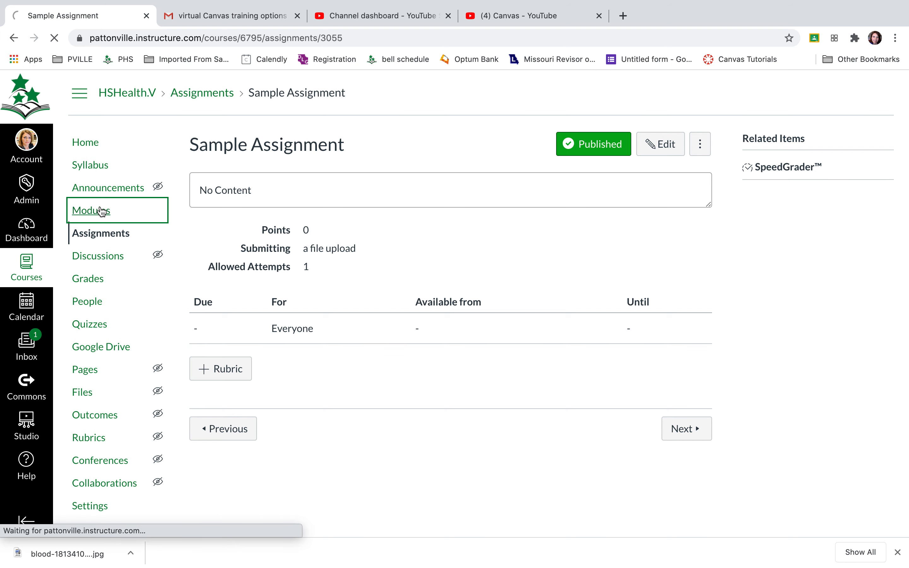
scroll(425, 327, down, 5)
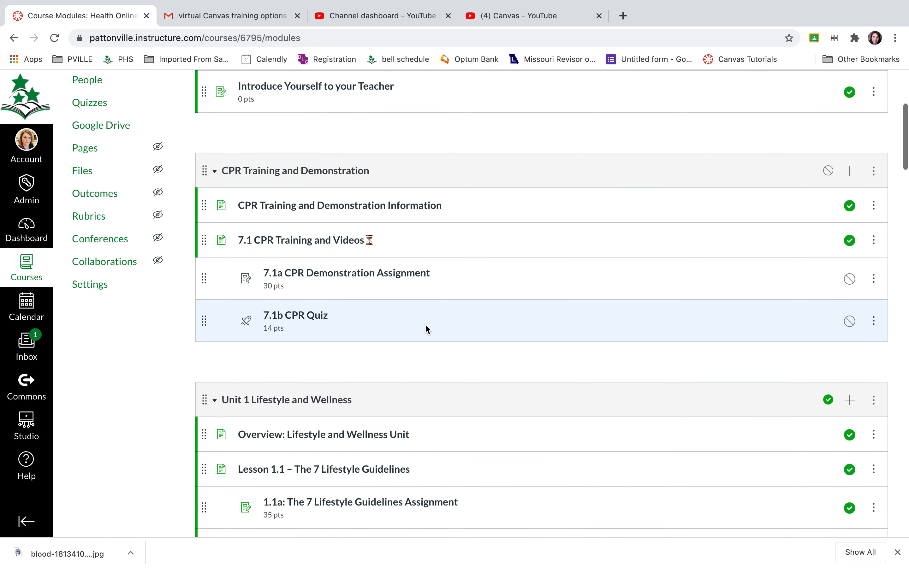
scroll(425, 328, down, 5)
scroll(425, 324, up, 2)
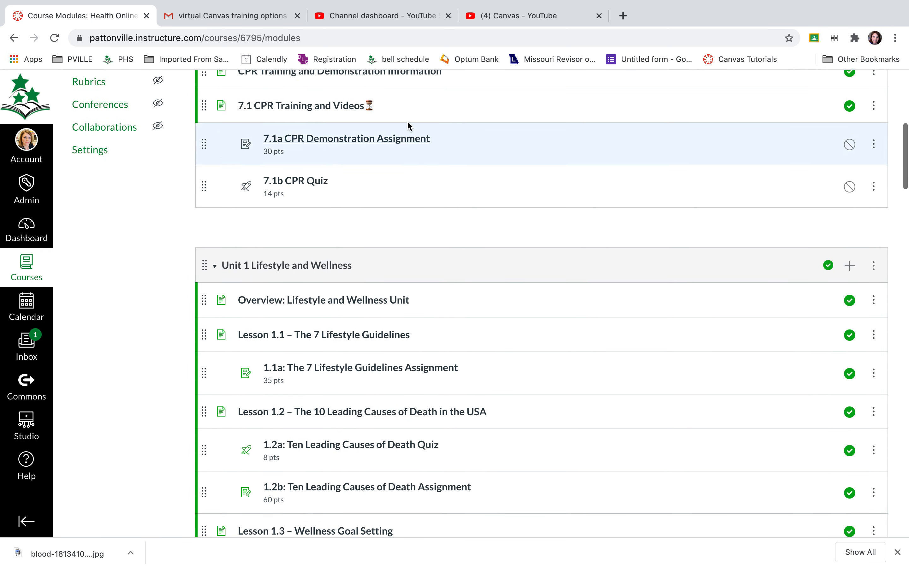
click(408, 144)
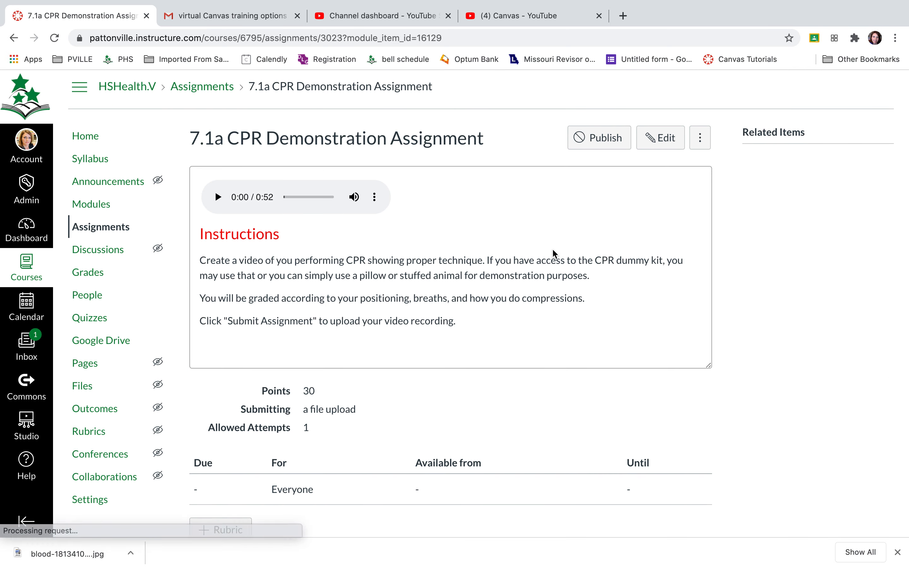
scroll(553, 250, down, 1)
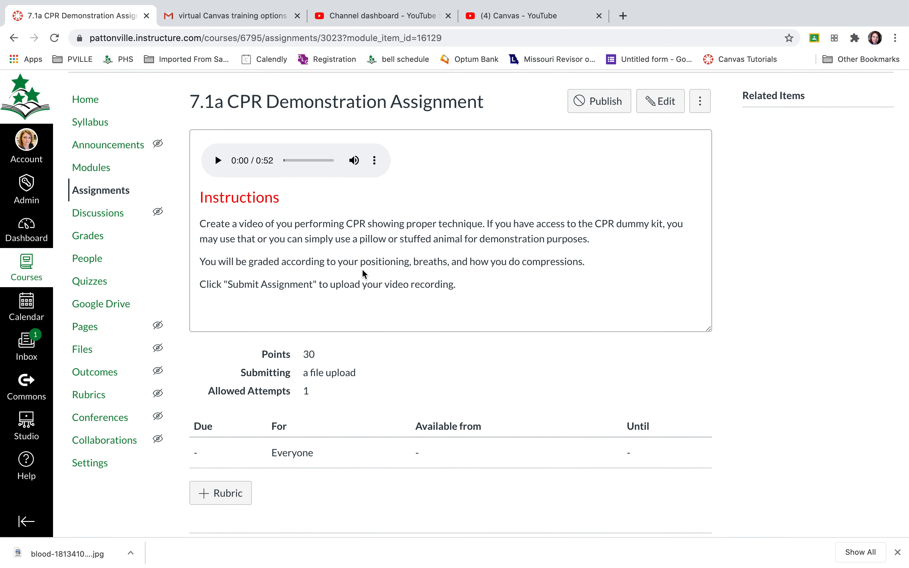
Open 1.1a: The 7 Lifestyle Guidelines Assignment from the course's assignment list and examine its instructions and grading rubric.
click(116, 193)
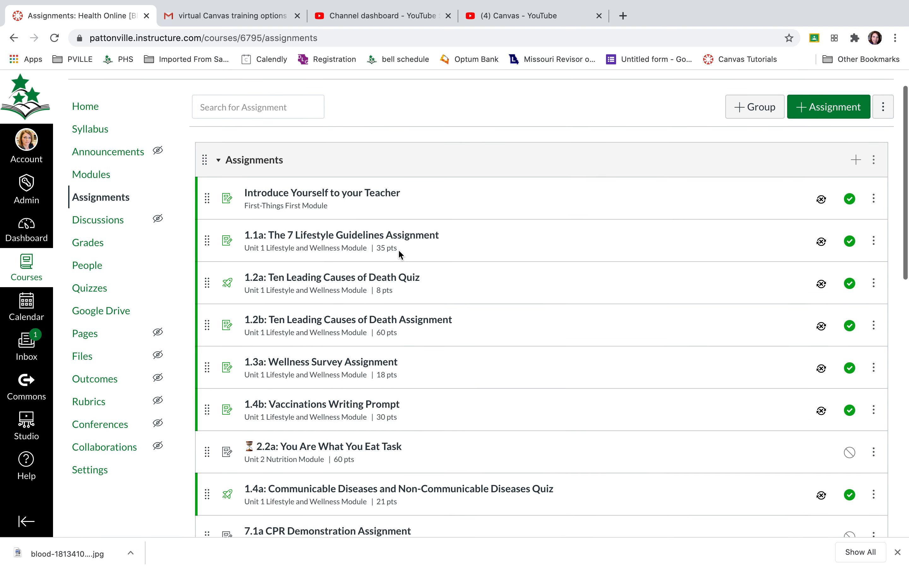
scroll(400, 254, down, 3)
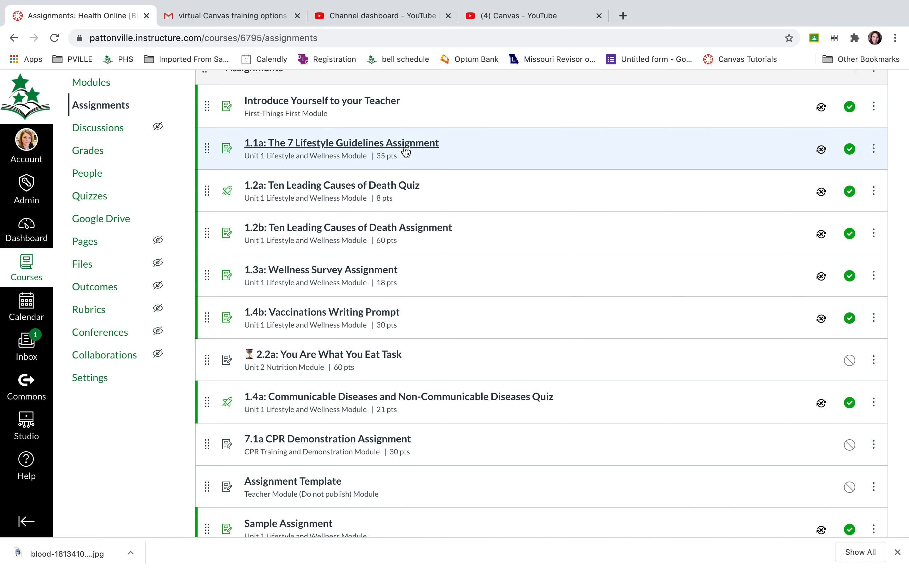
click(403, 145)
scroll(536, 254, down, 3)
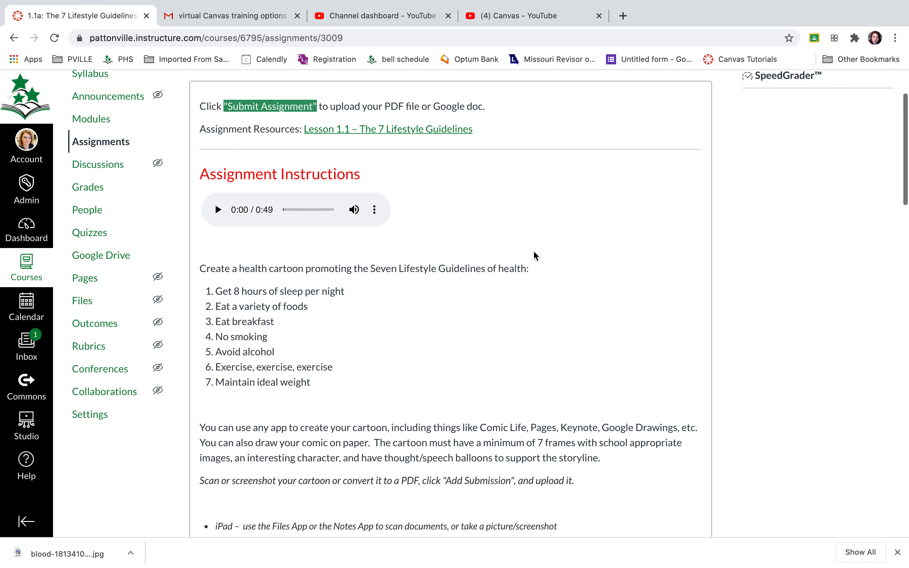
scroll(327, 286, down, 9)
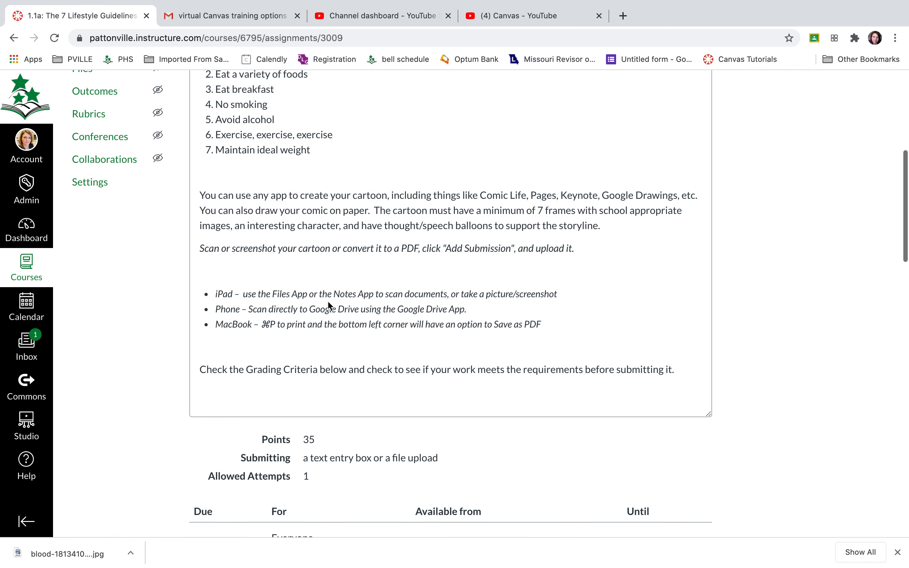
scroll(462, 299, up, 10)
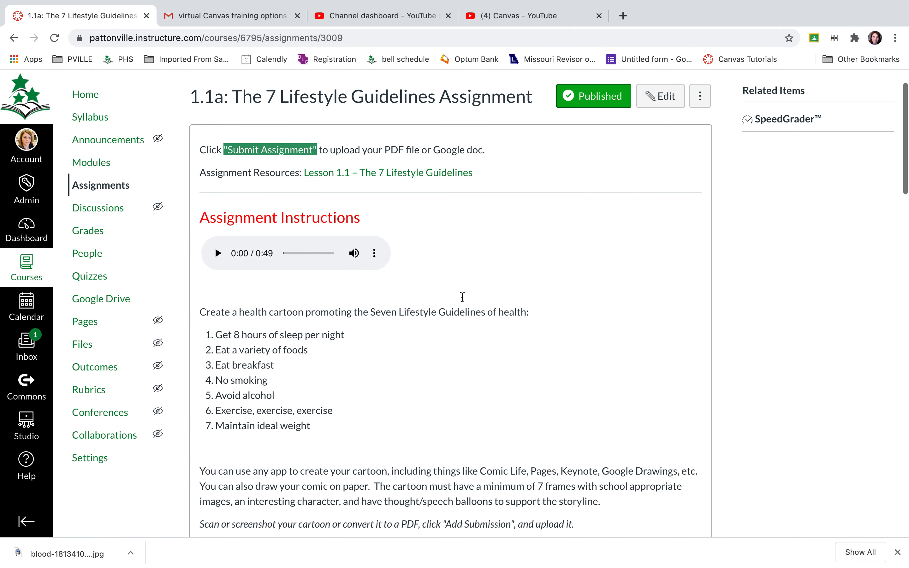
scroll(462, 300, down, 20)
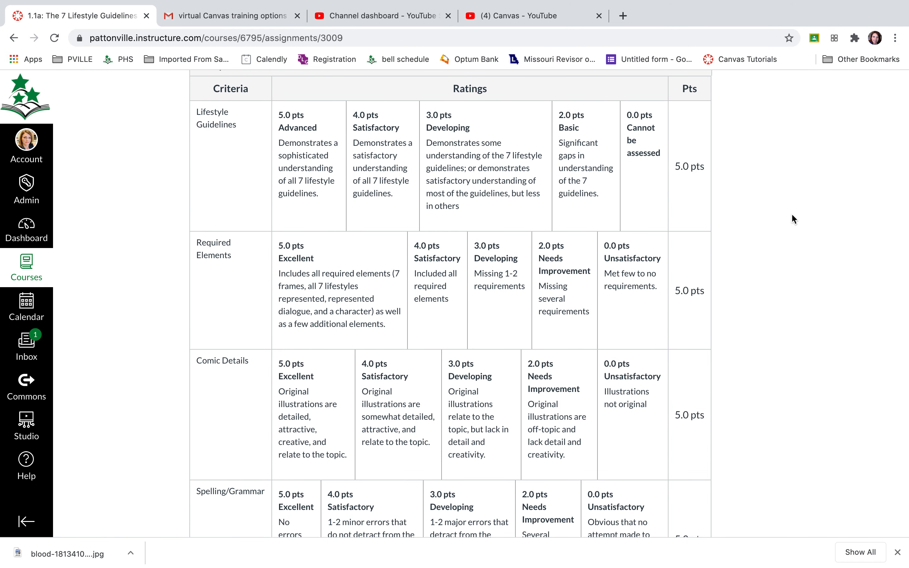
scroll(791, 213, up, 20)
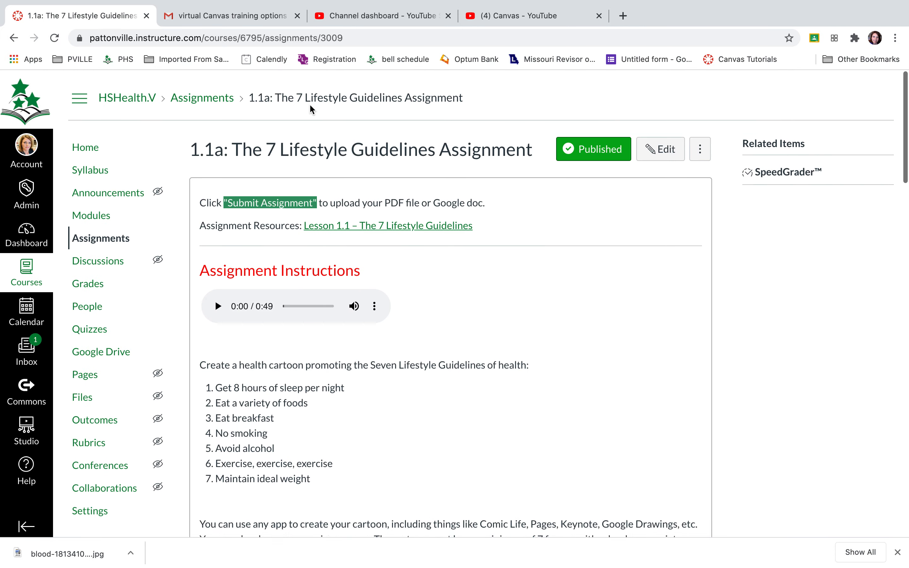
Reopen Sample Assignment from the Unit 1 Lifestyle and Wellness module and start adding a rubric to it.
click(100, 213)
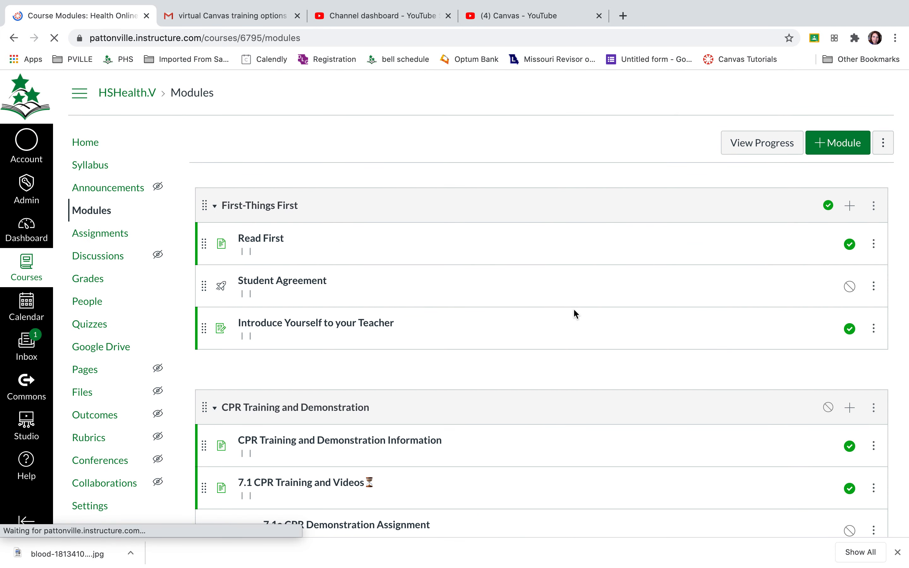
scroll(574, 312, down, 15)
scroll(574, 310, down, 3)
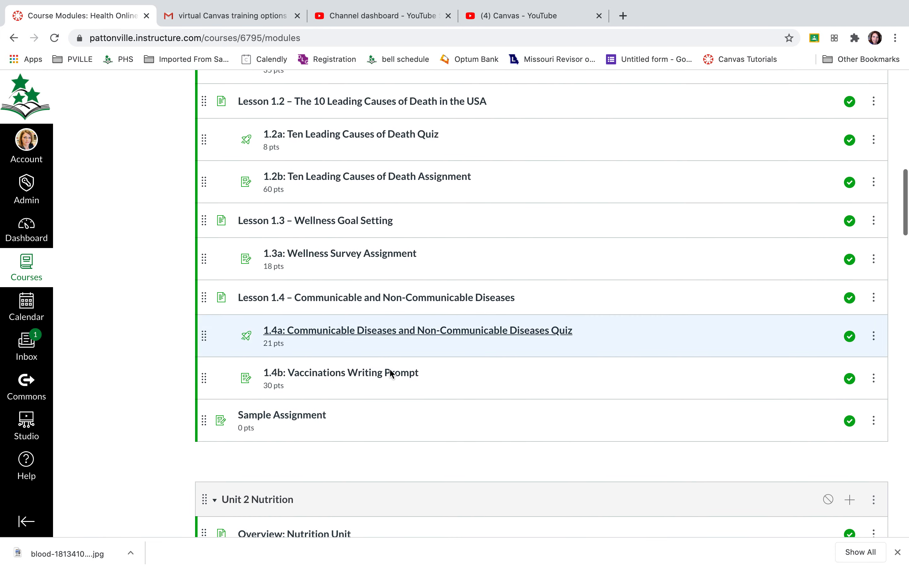
click(305, 415)
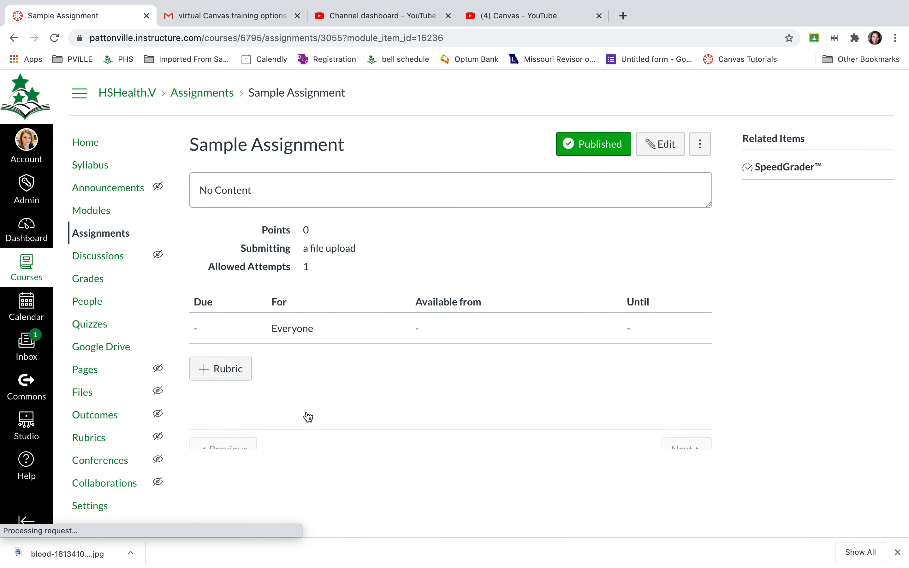
click(222, 379)
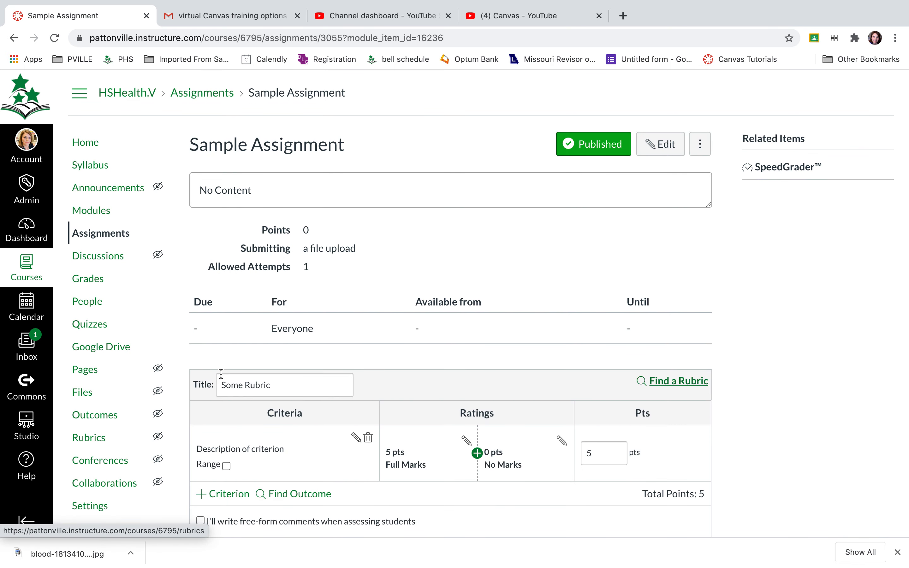
scroll(470, 415, down, 2)
scroll(470, 415, down, 1)
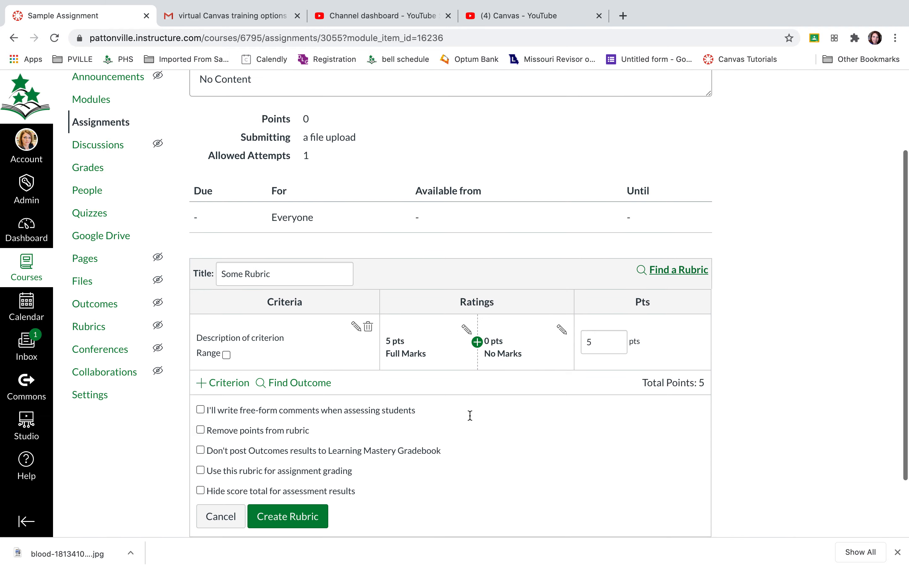
View the existing rubrics without using one, and examine the new rubric's criteria, ratings and grading options.
click(661, 270)
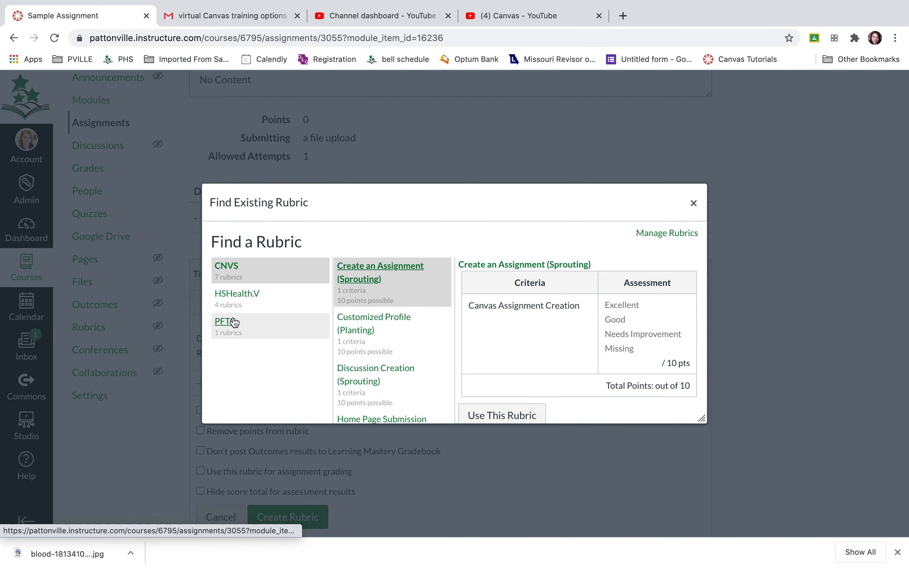
click(696, 205)
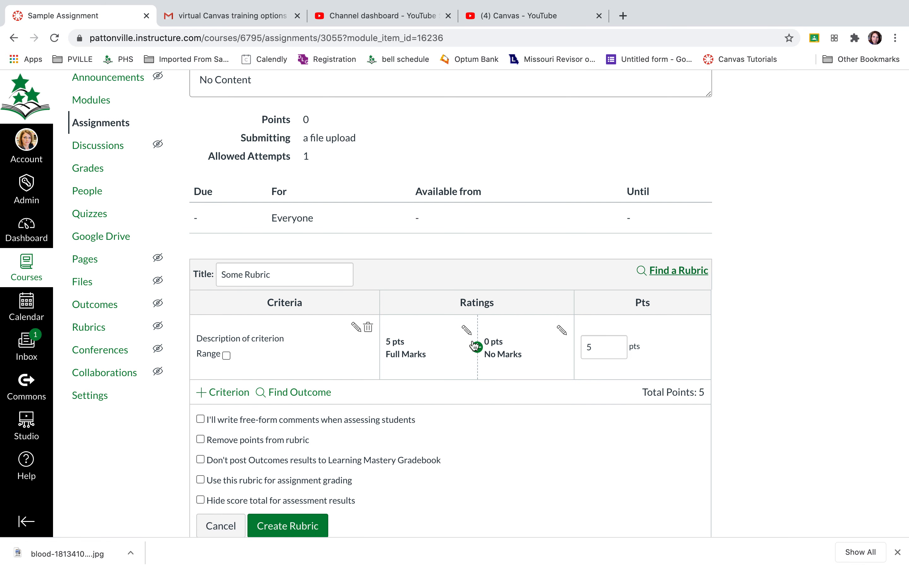
scroll(415, 356, down, 1)
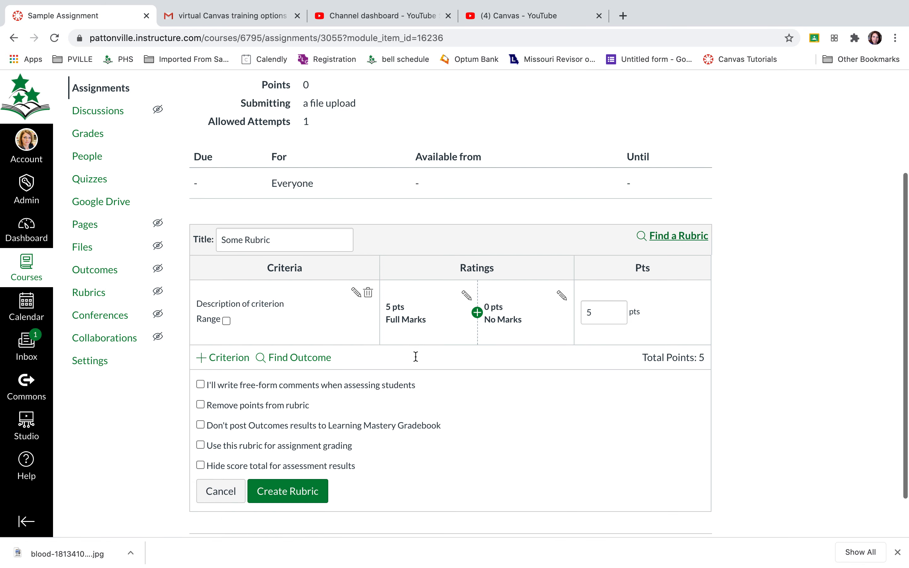
scroll(415, 356, down, 2)
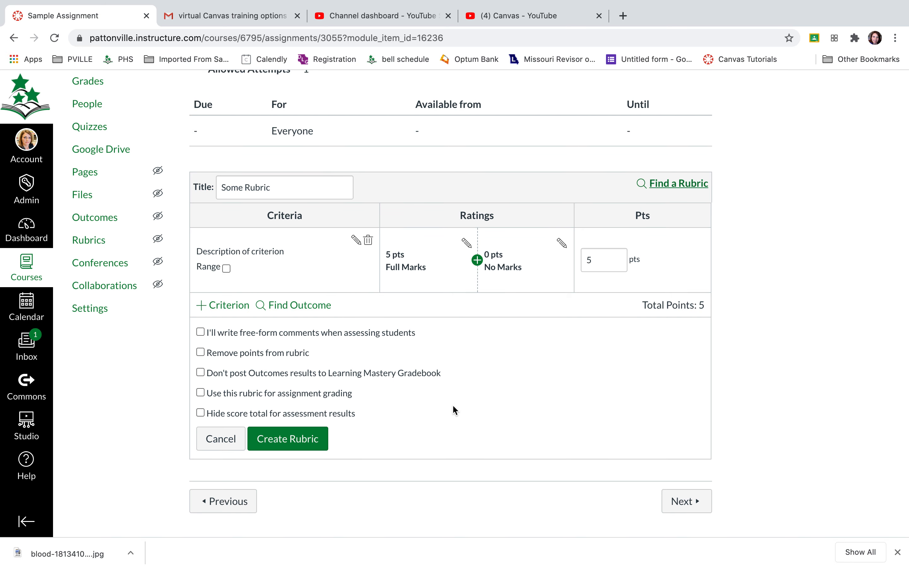
scroll(453, 405, up, 5)
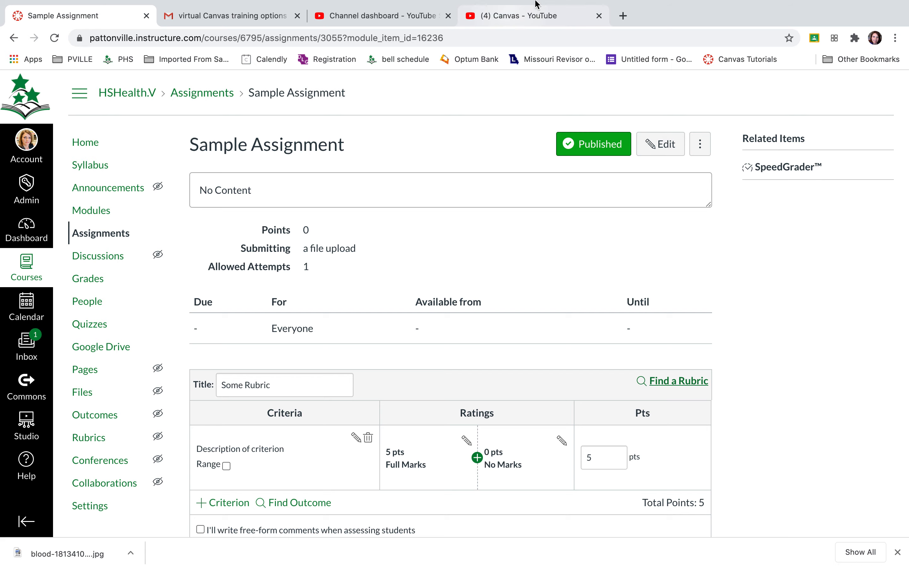